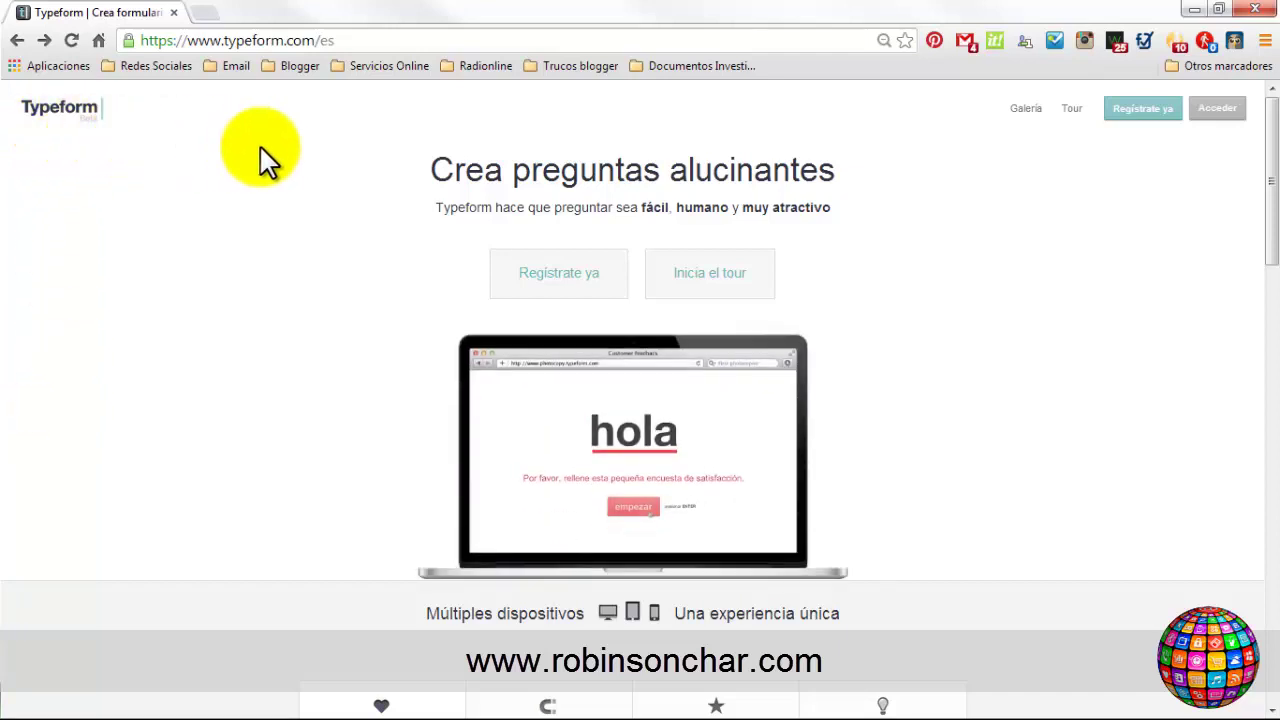
Access the account, create a new typeform named "tutorial" in Español, and open it for adding questions.
click(1220, 108)
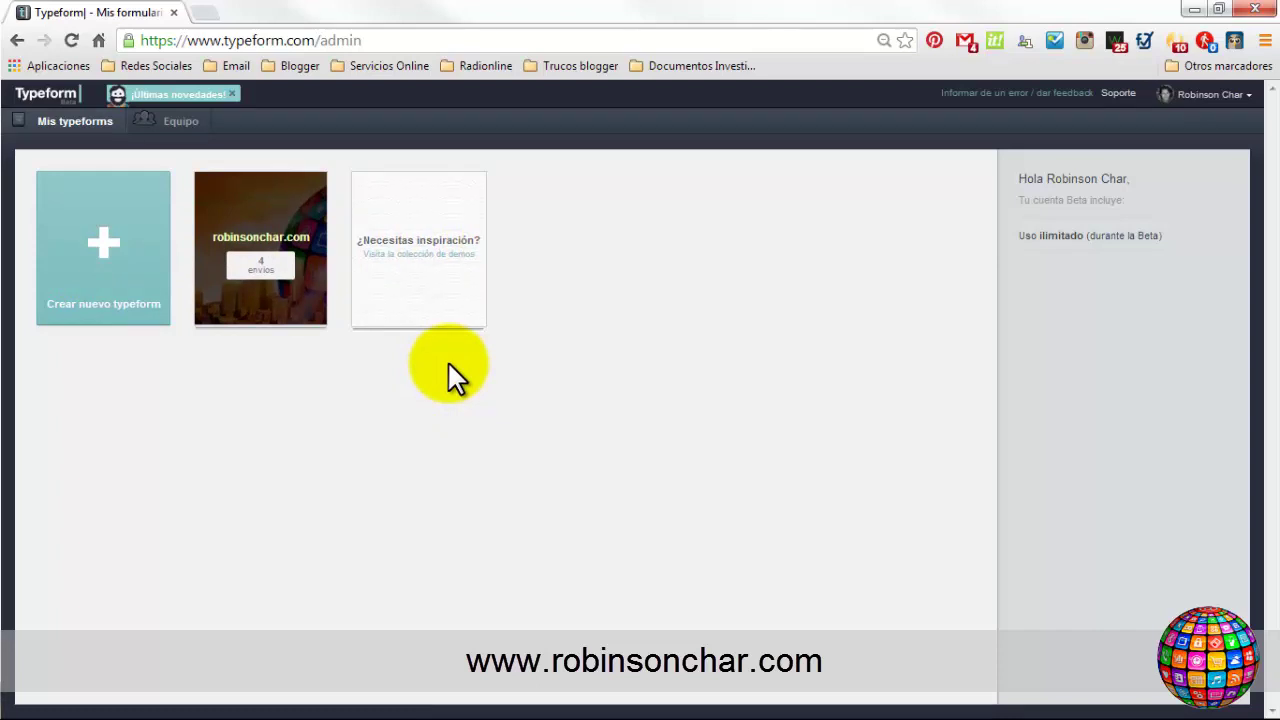
click(101, 248)
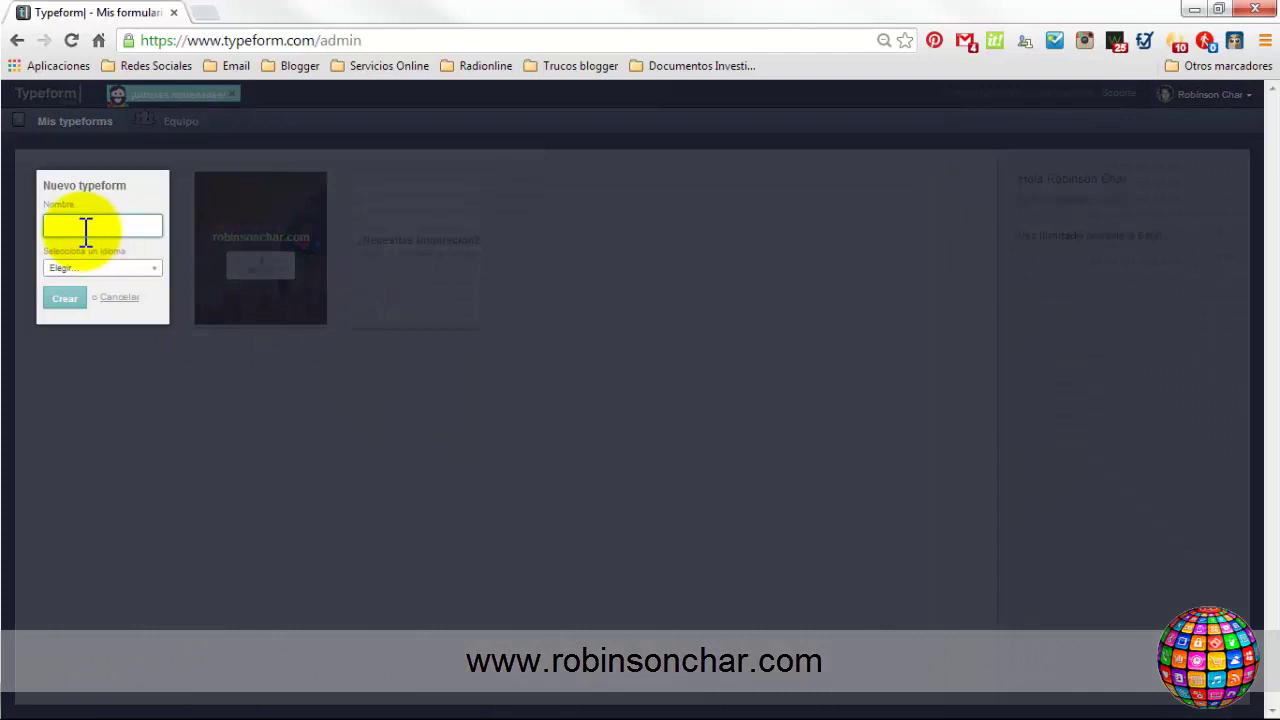
click(87, 231)
text(tutorial)
click(88, 268)
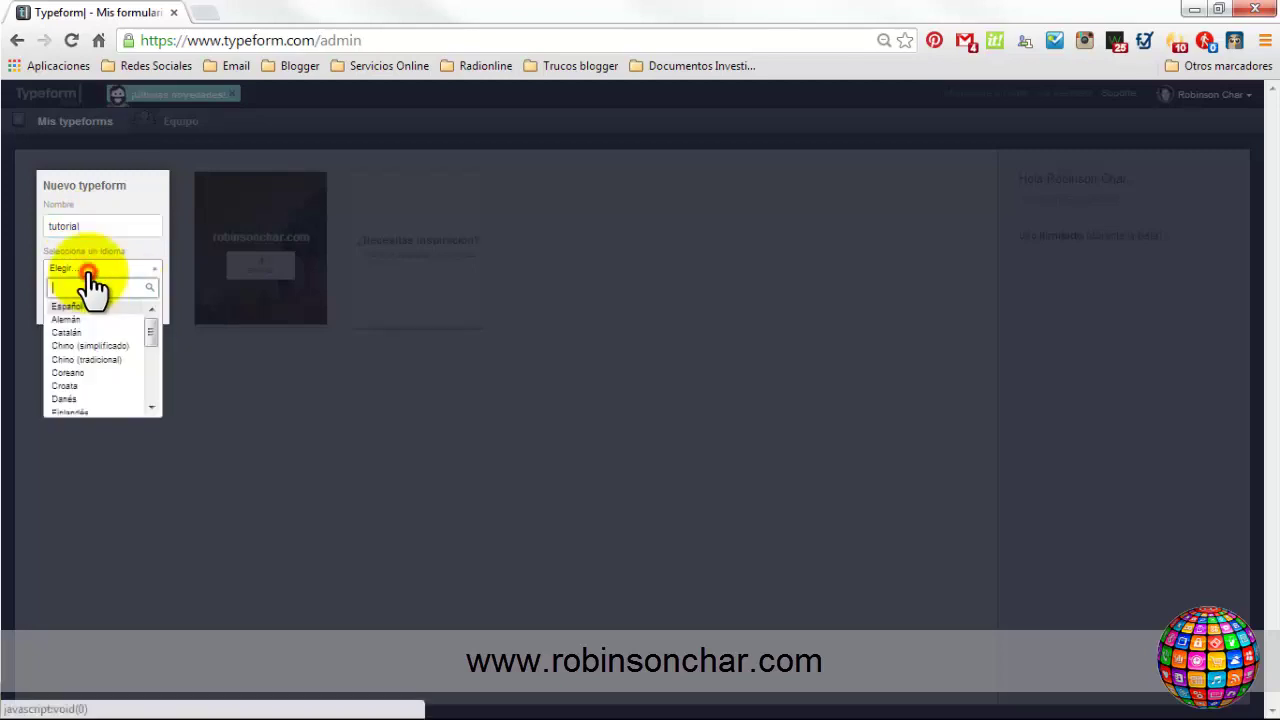
click(84, 308)
click(66, 298)
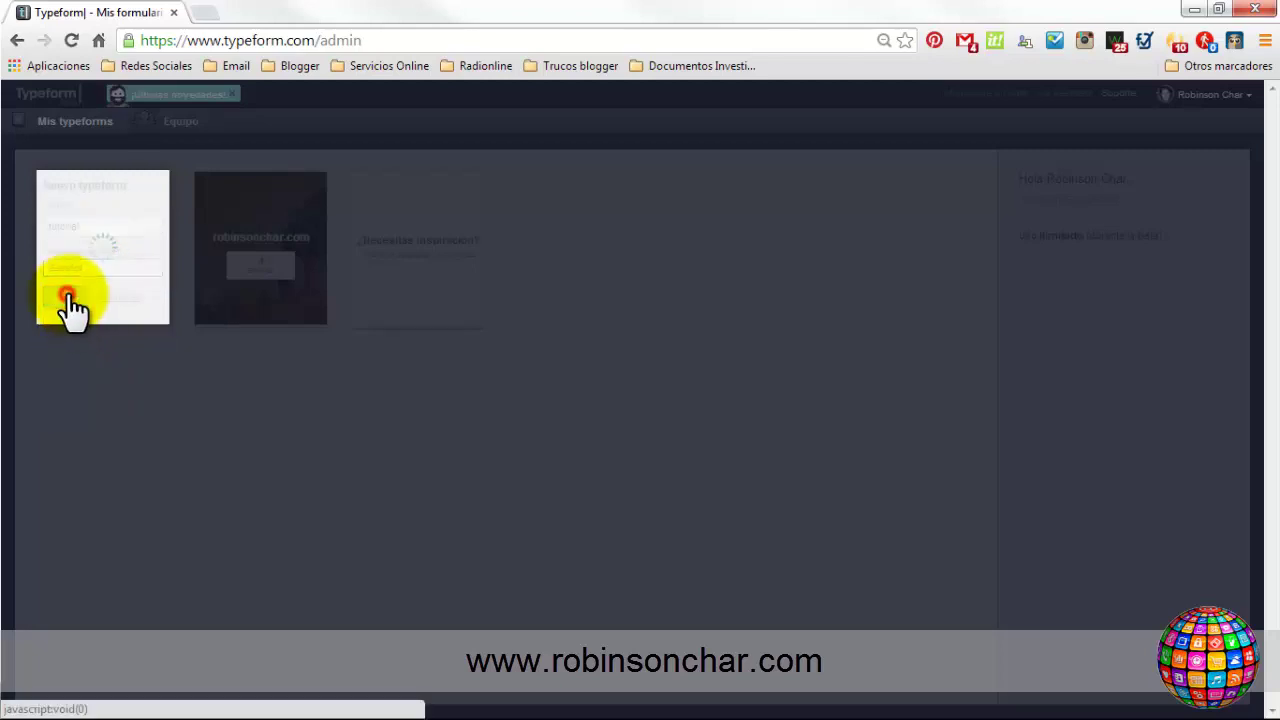
mouse_move(290, 329)
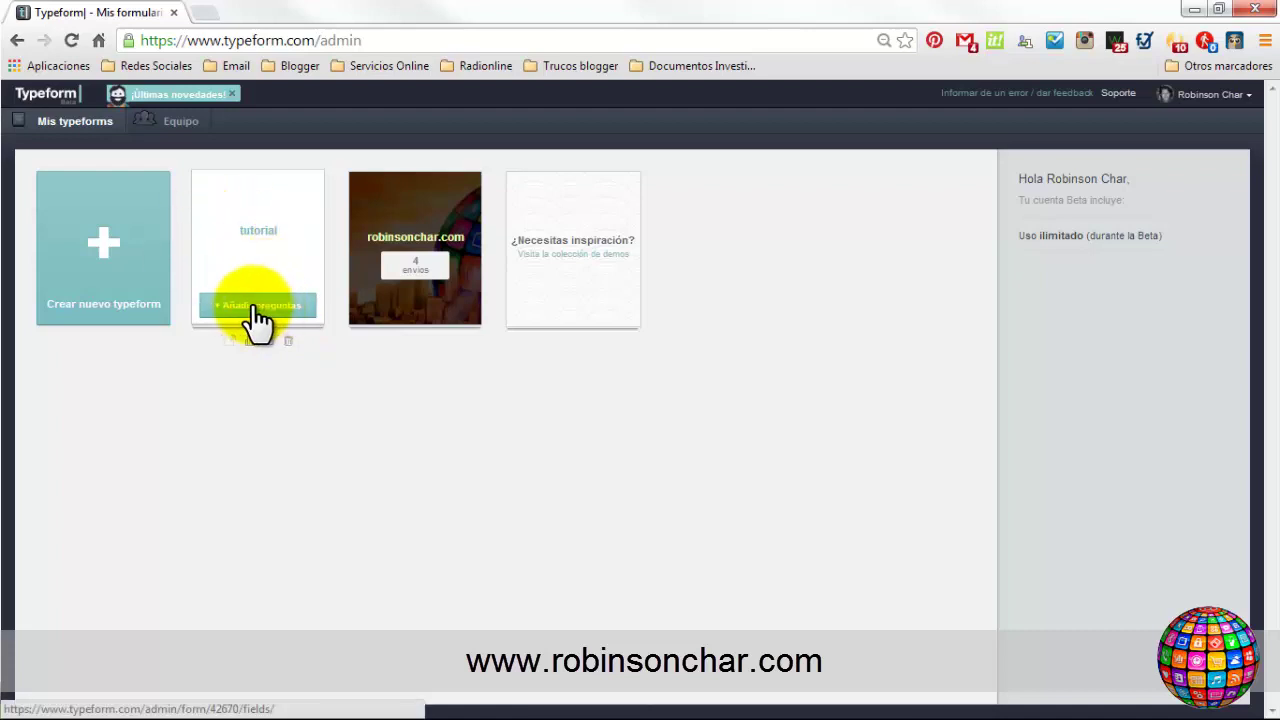
click(256, 312)
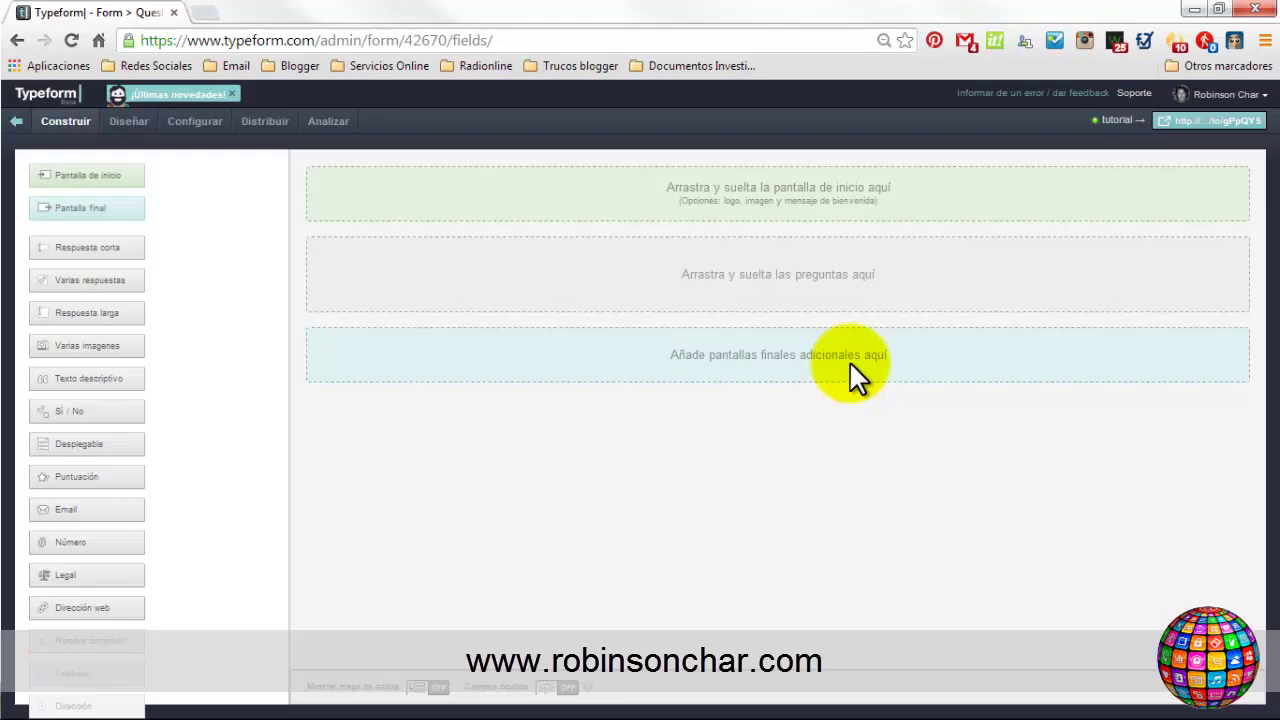
Try a start screen with its image/video and description options enabled, and close it without saving.
click(98, 178)
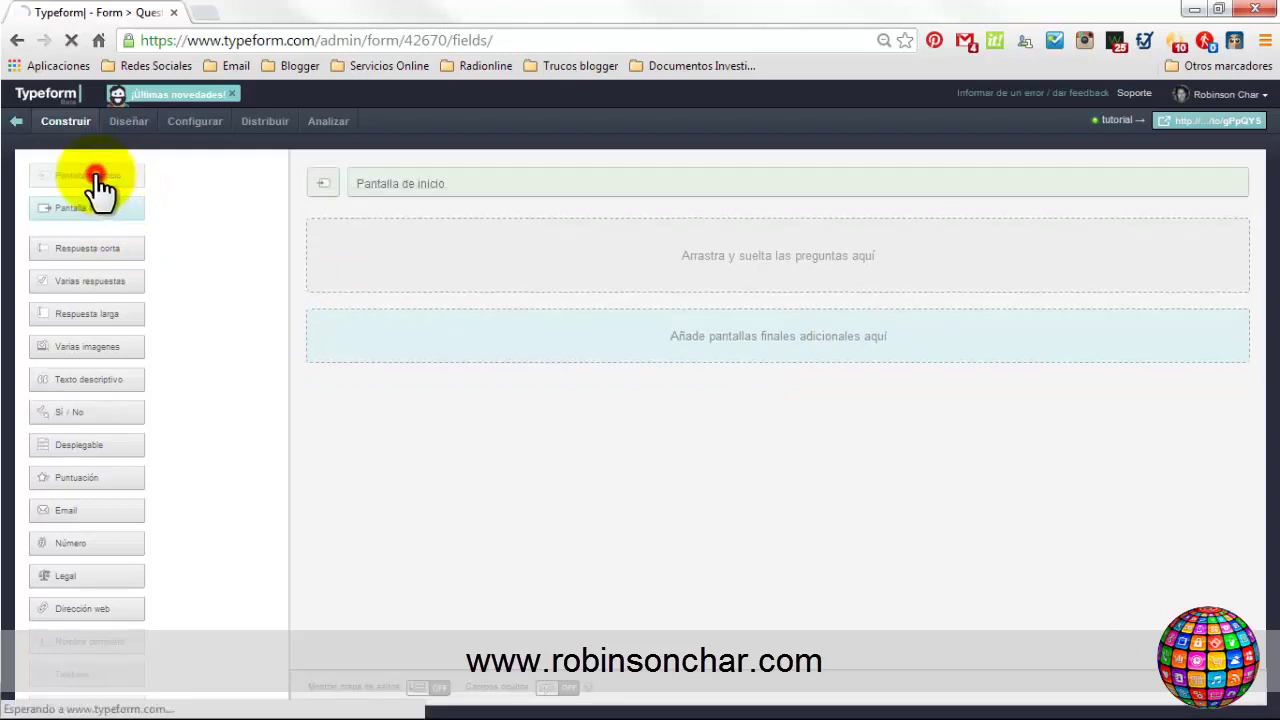
click(420, 200)
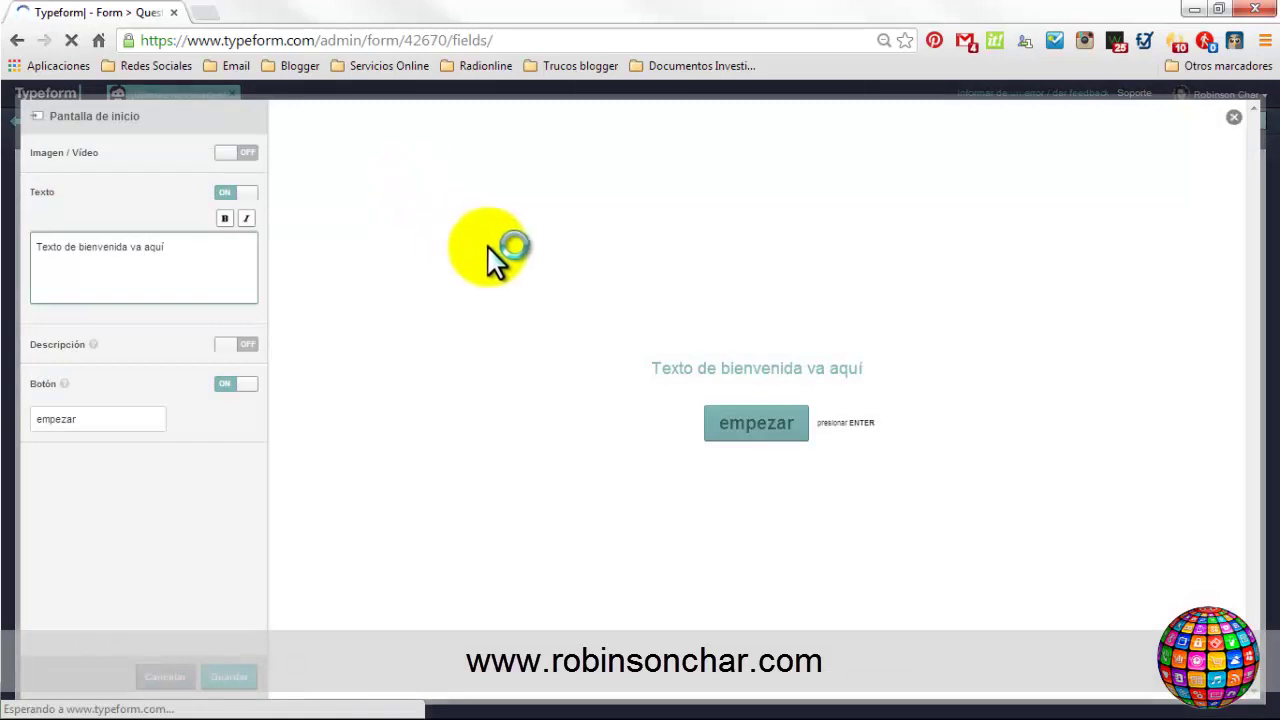
click(224, 157)
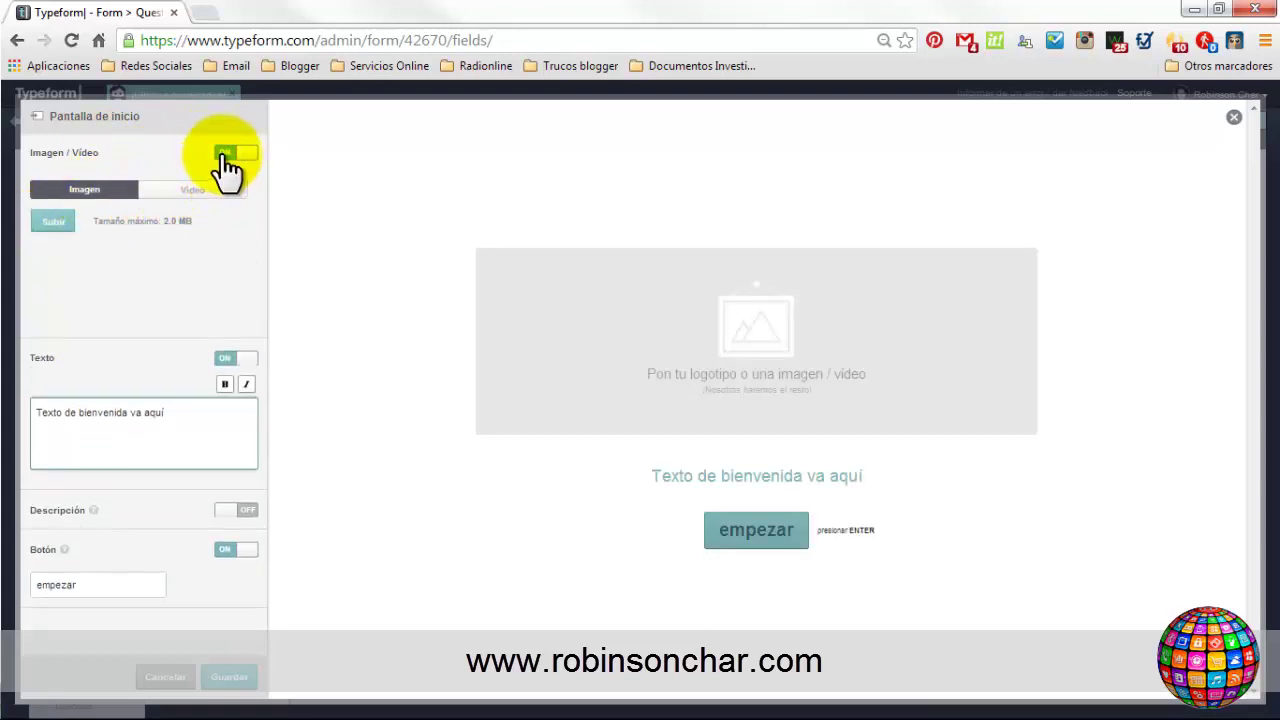
click(170, 416)
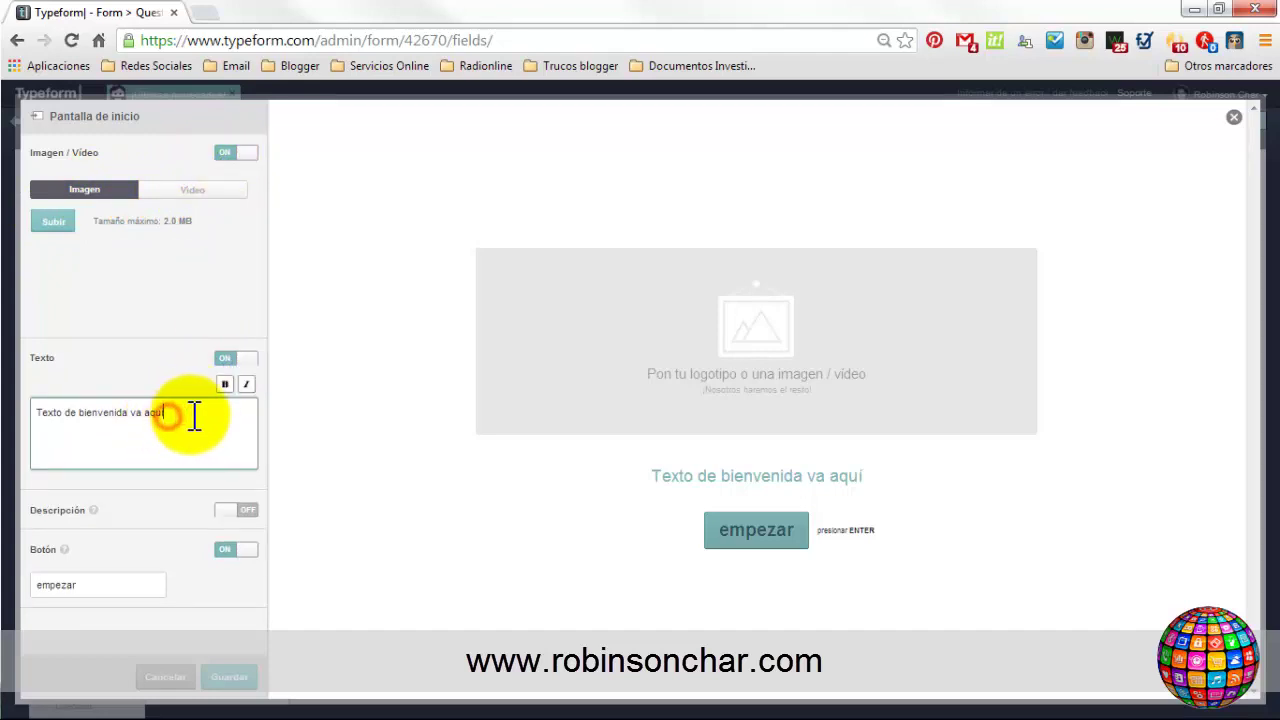
click(226, 513)
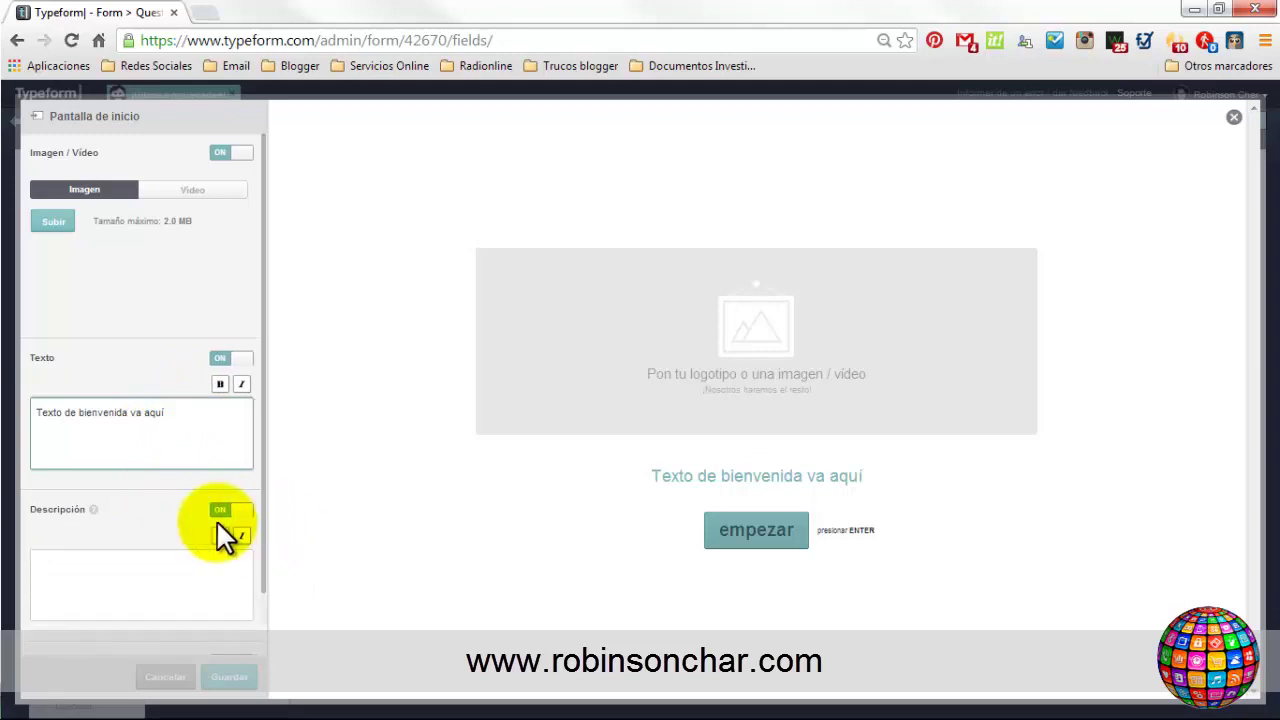
scroll(226, 530, down, 1)
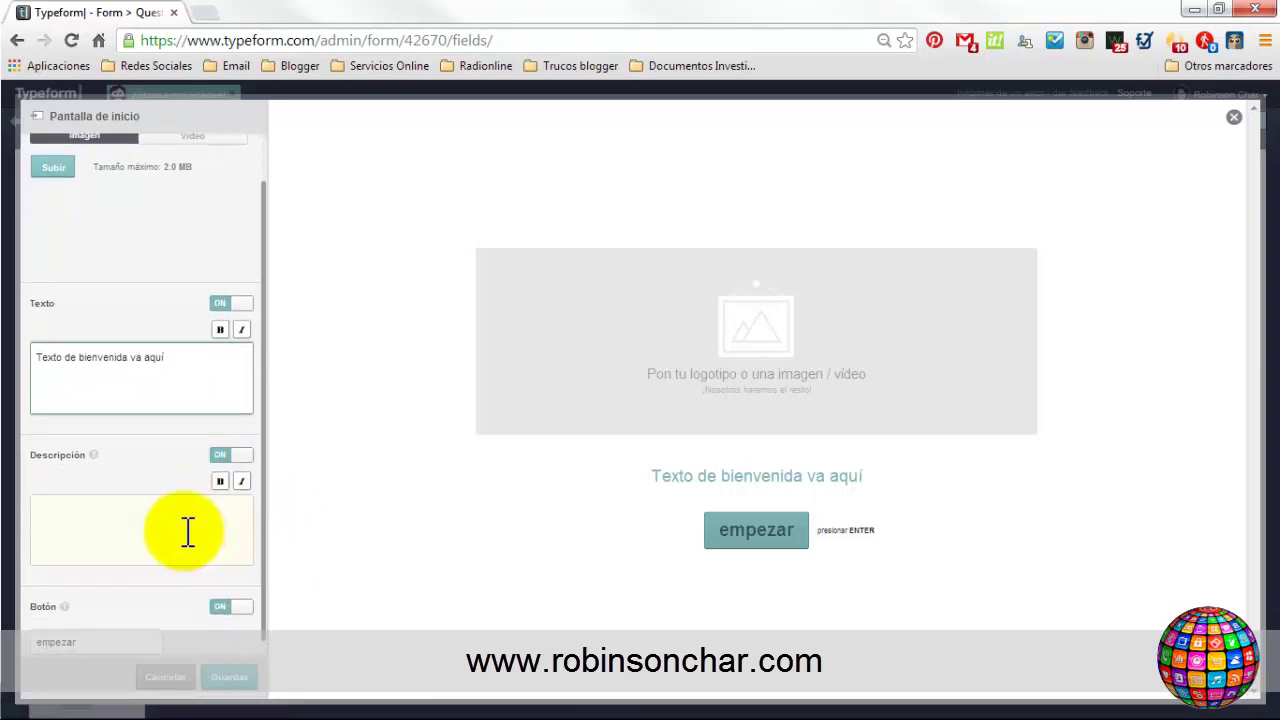
scroll(263, 455, down, 1)
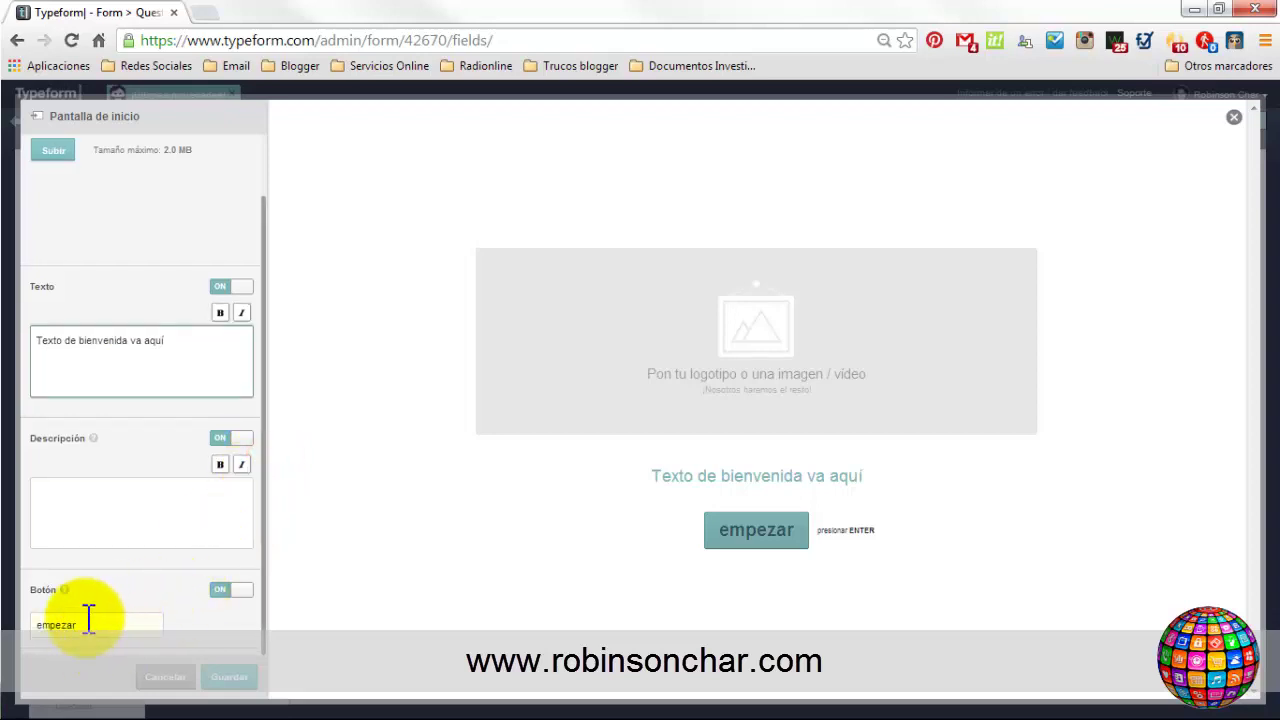
scroll(265, 470, up, 1)
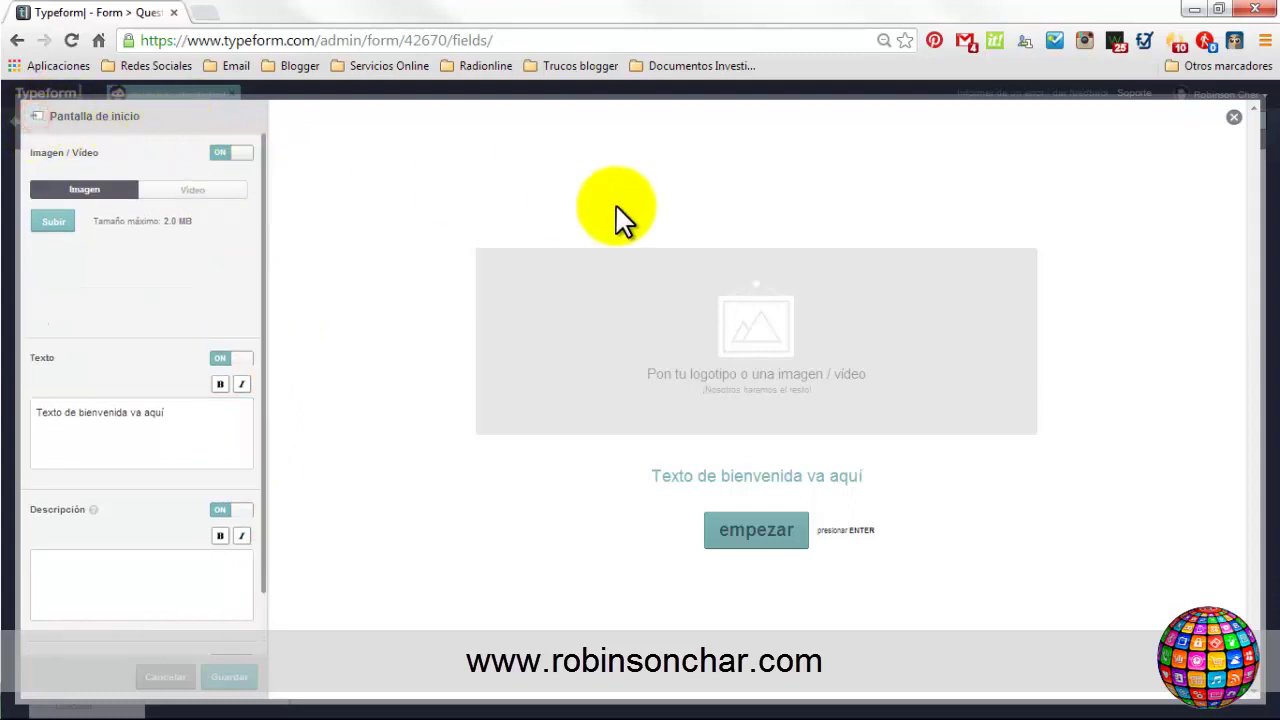
click(1235, 118)
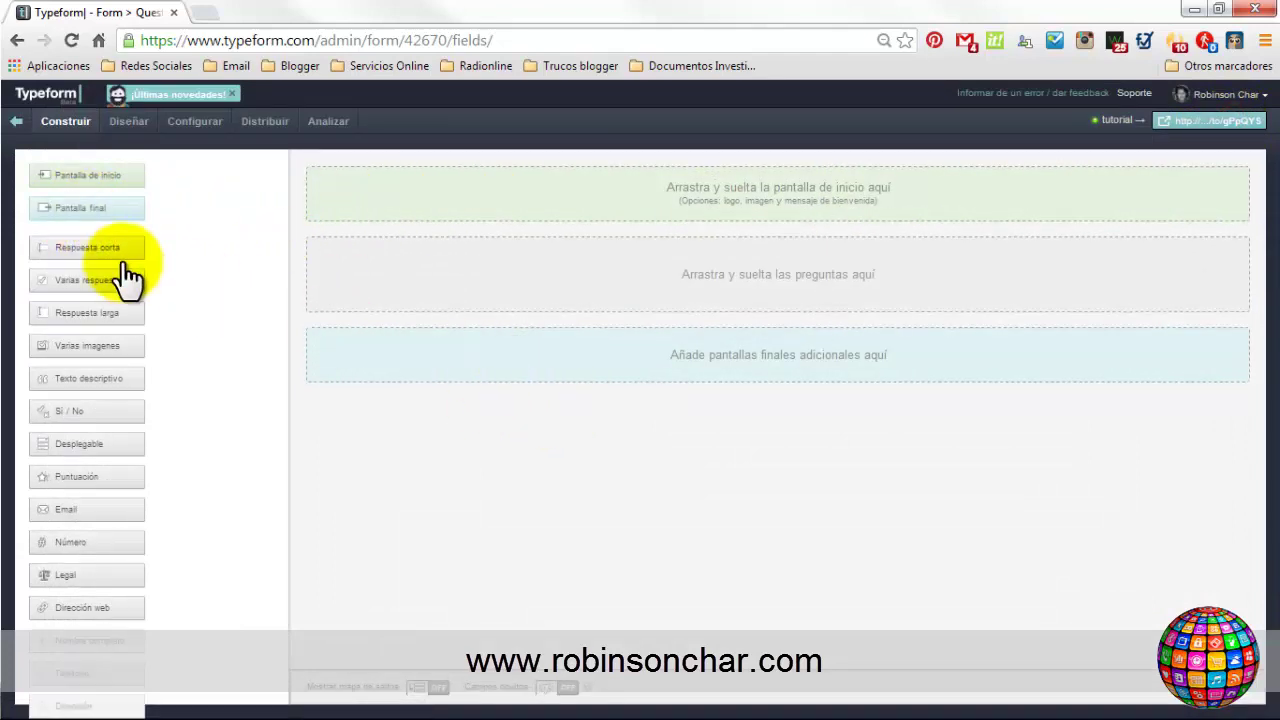
Examine the final screen's image, text, sharing and button settings, and close it without saving.
click(85, 210)
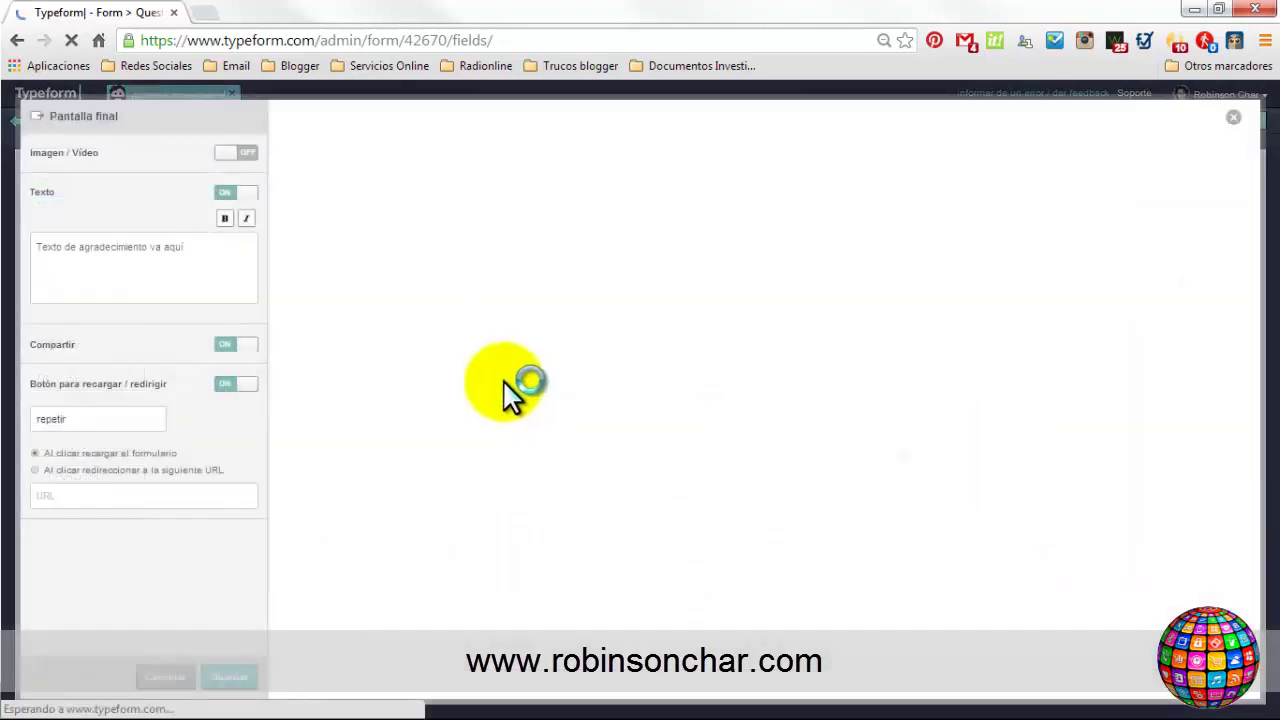
click(235, 152)
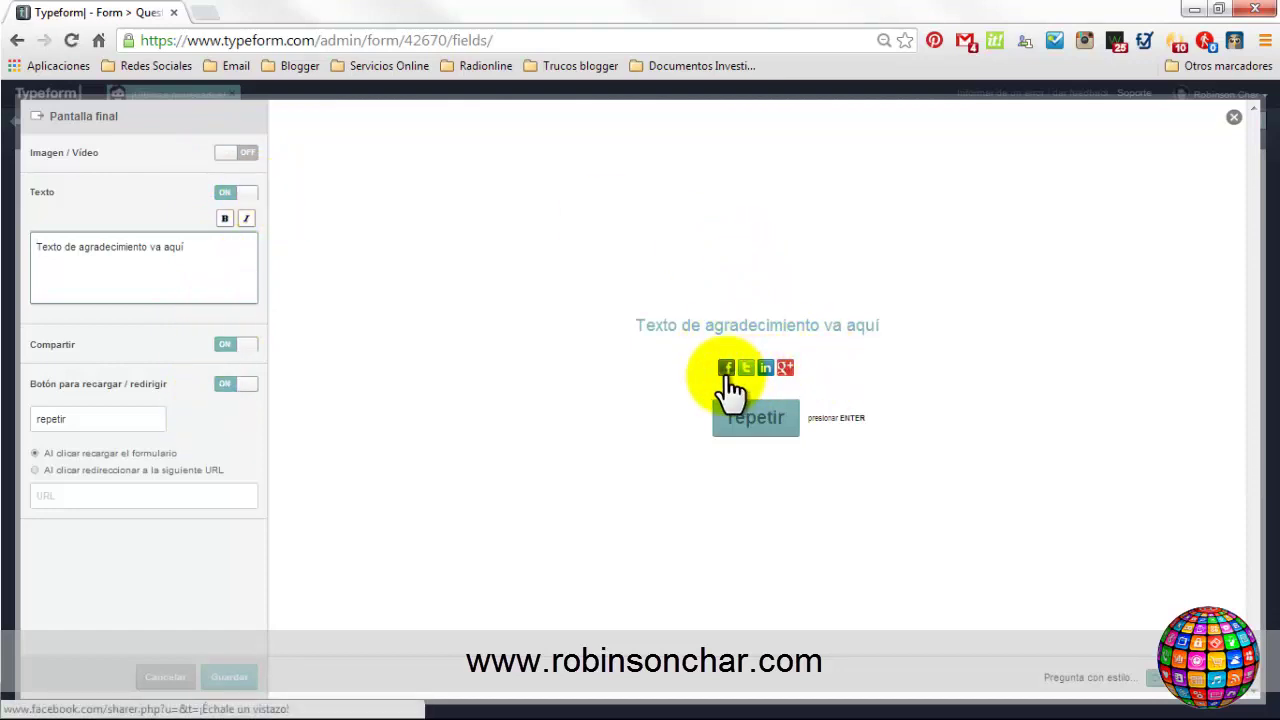
click(794, 368)
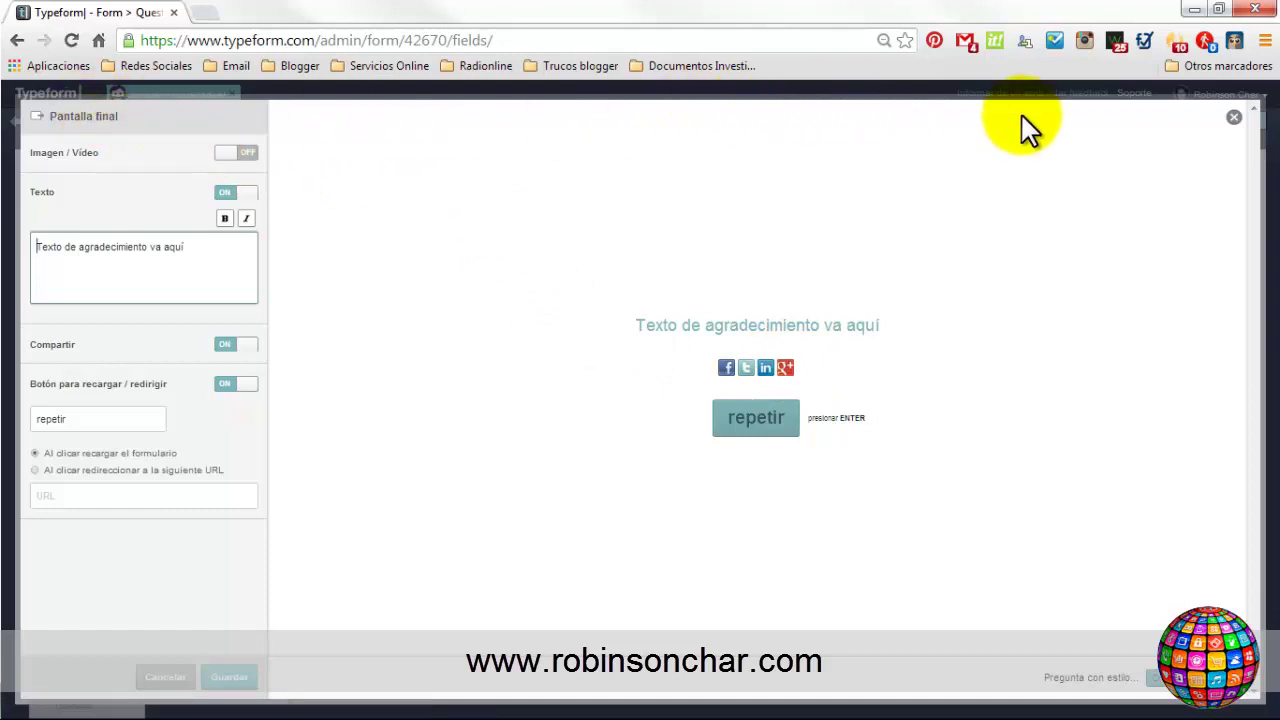
click(1234, 119)
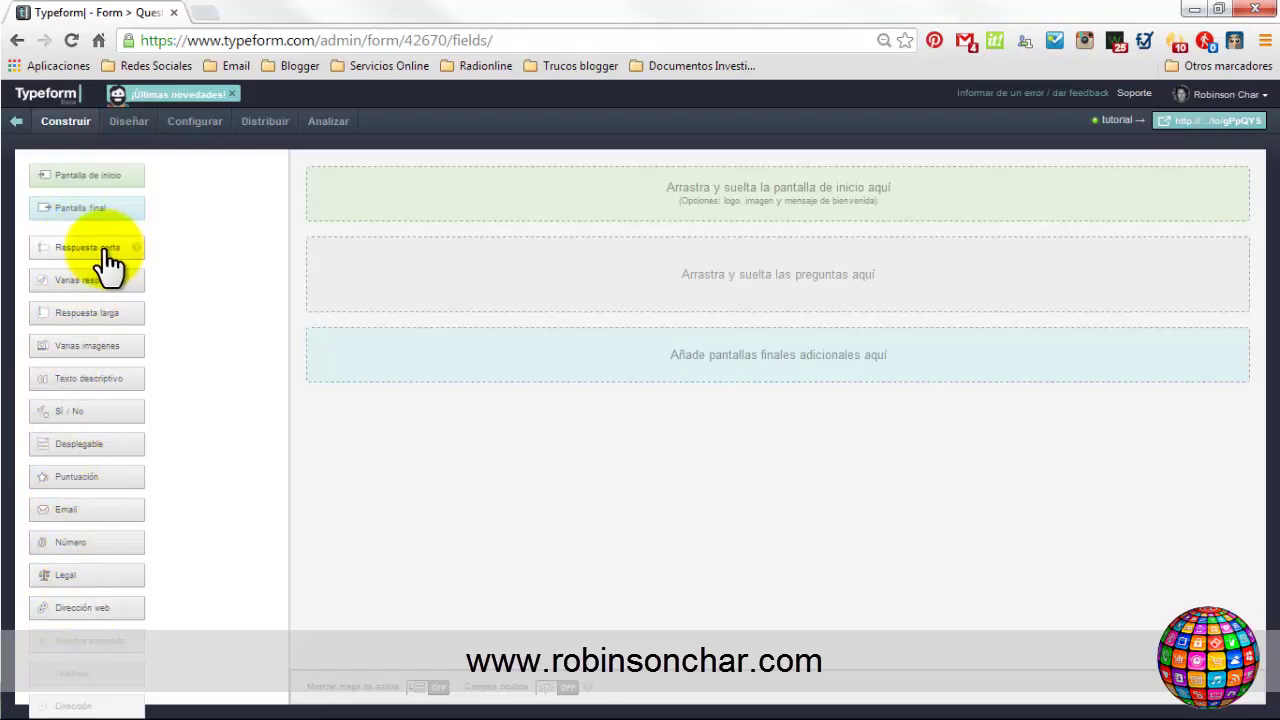
Try adding a Respuesta corta question to the form and close its settings without saving.
mouse_move(136, 256)
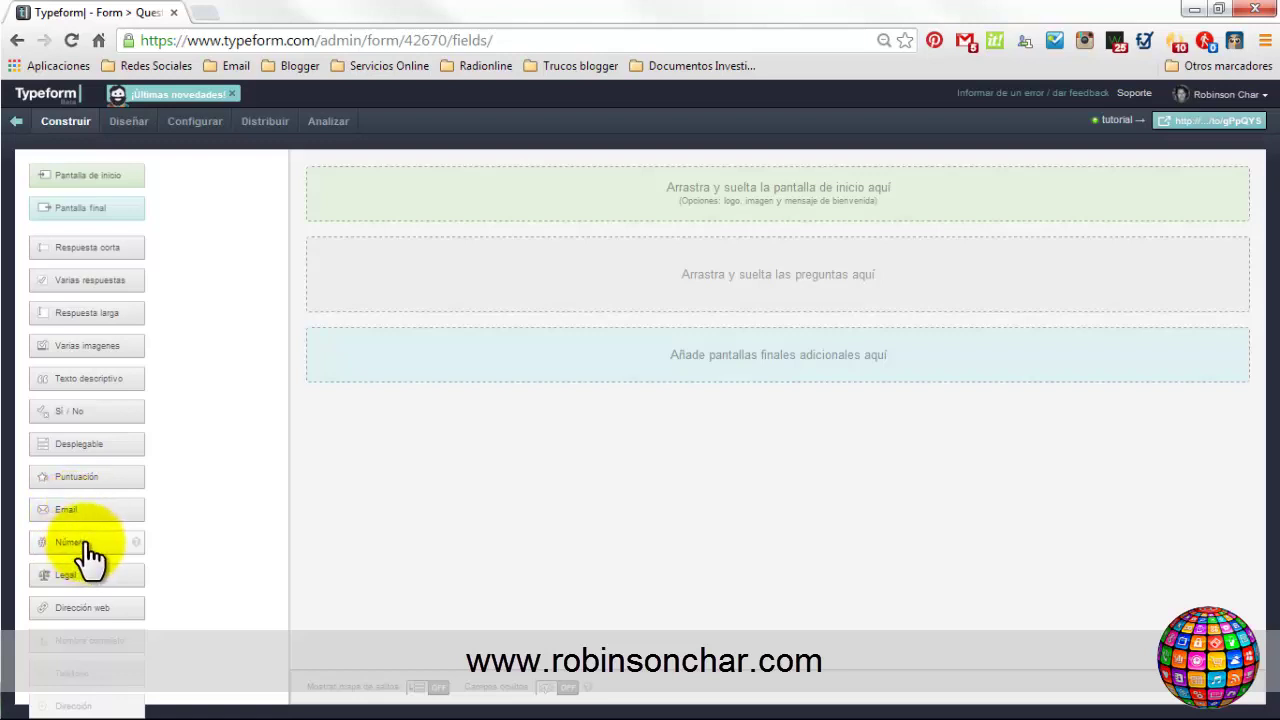
mouse_move(135, 541)
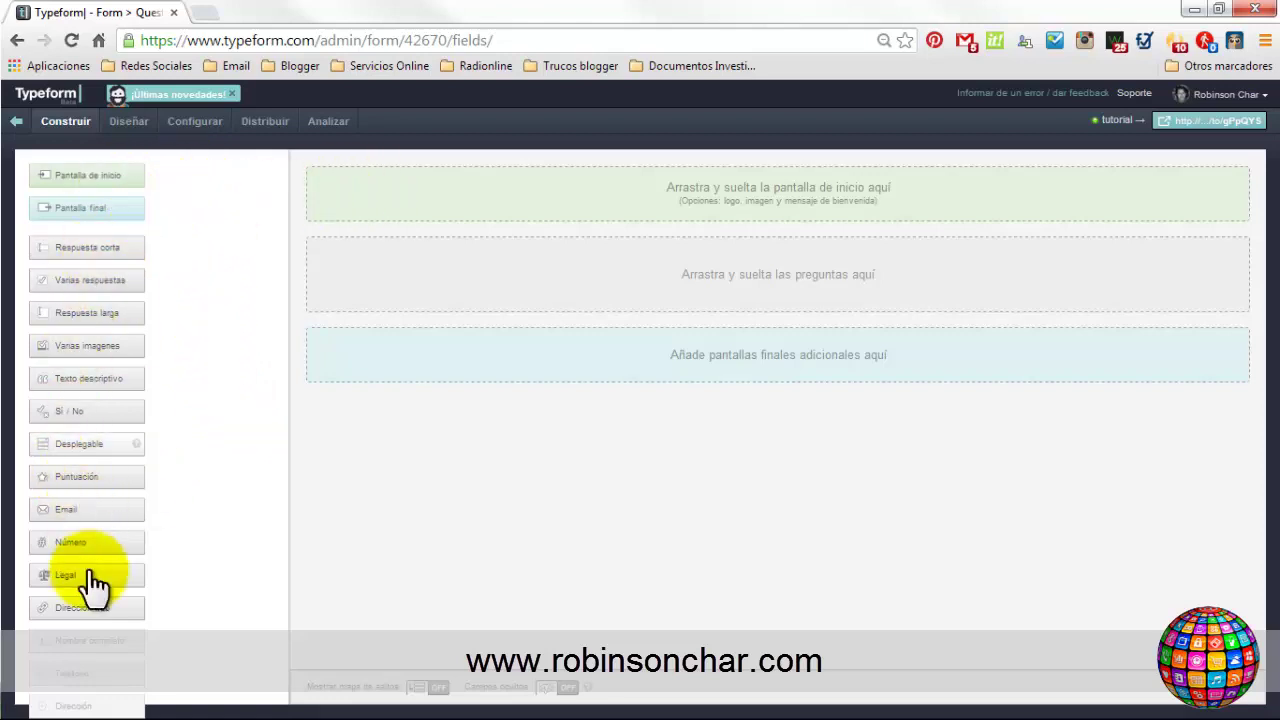
click(85, 262)
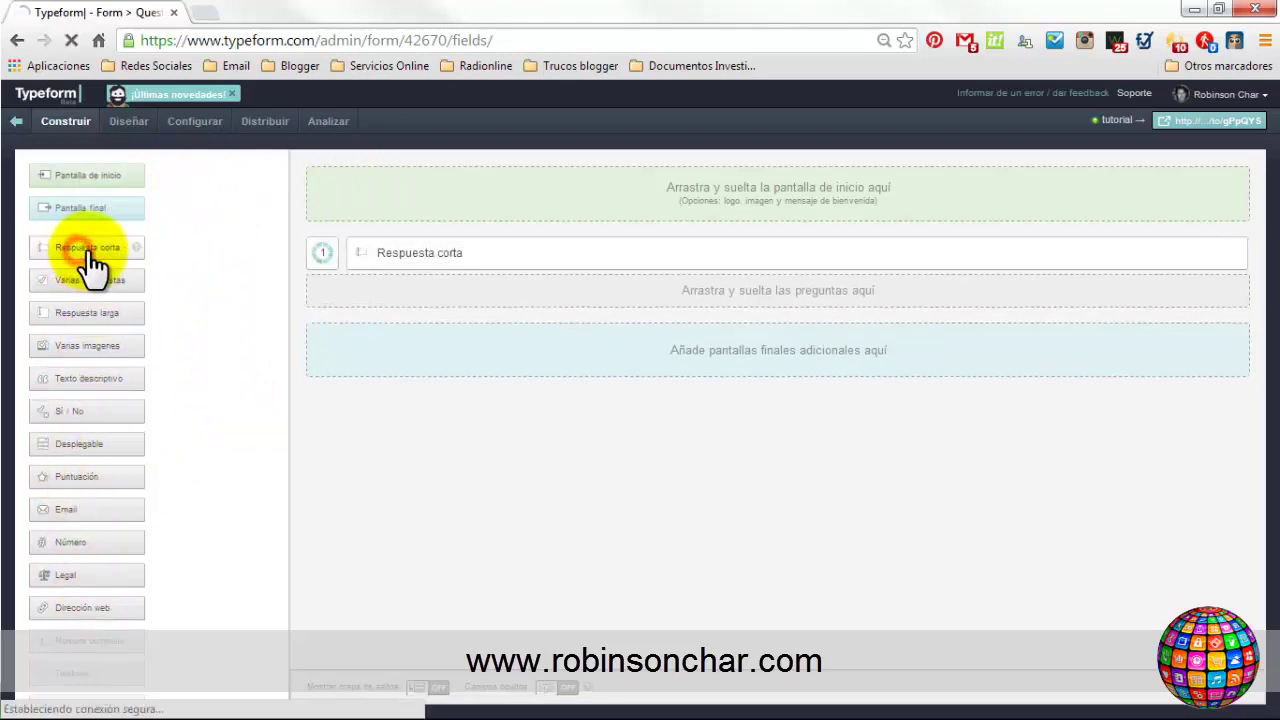
click(395, 262)
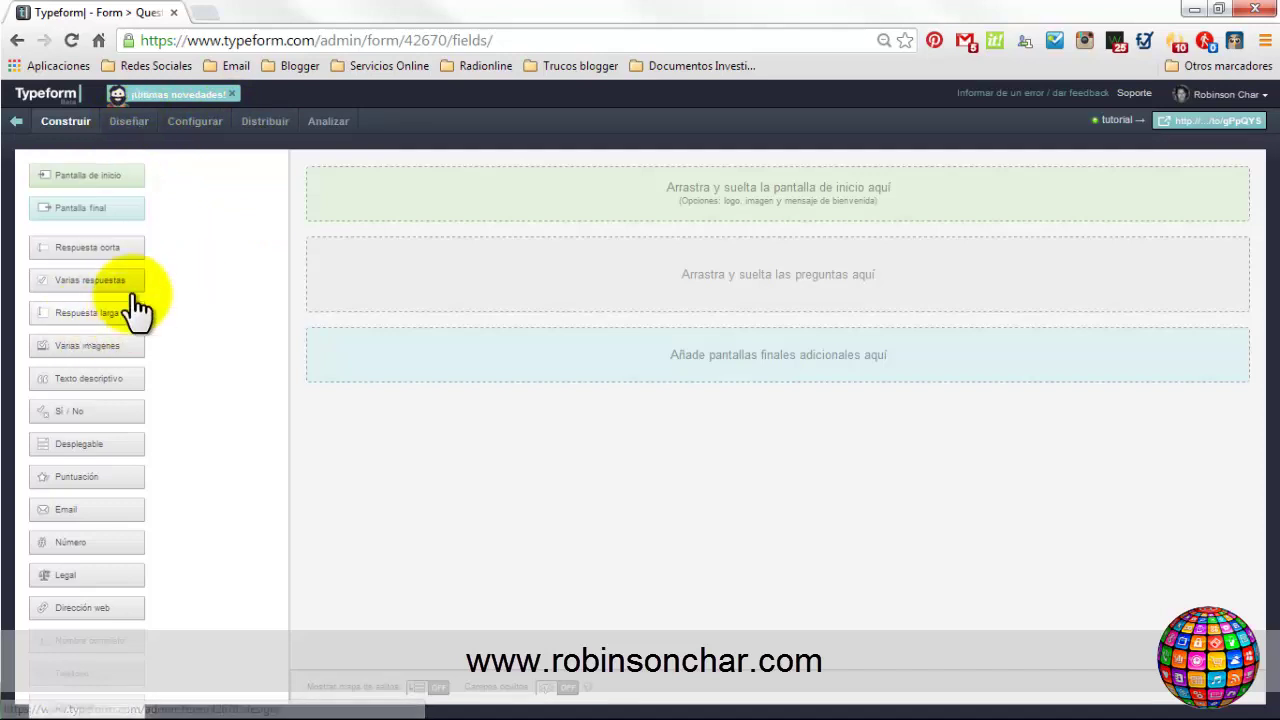
Review the form's design options for colours, typography and background image.
click(127, 124)
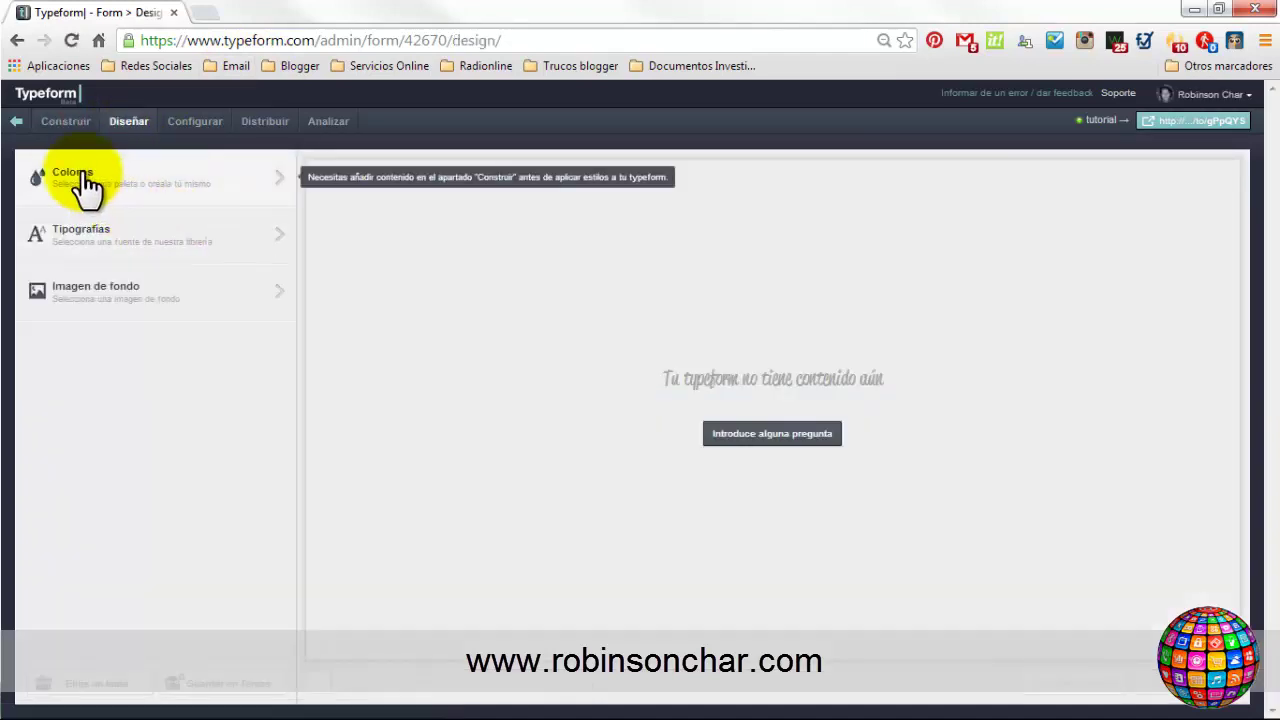
click(89, 177)
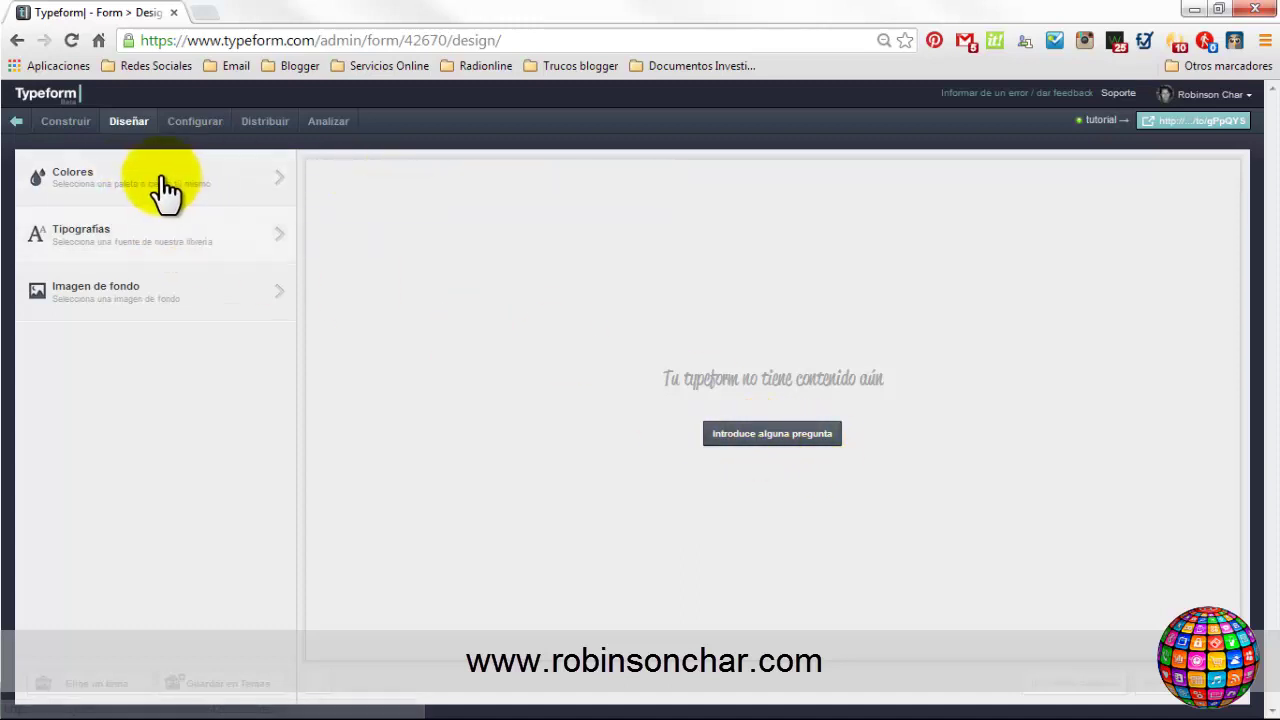
click(90, 232)
click(90, 292)
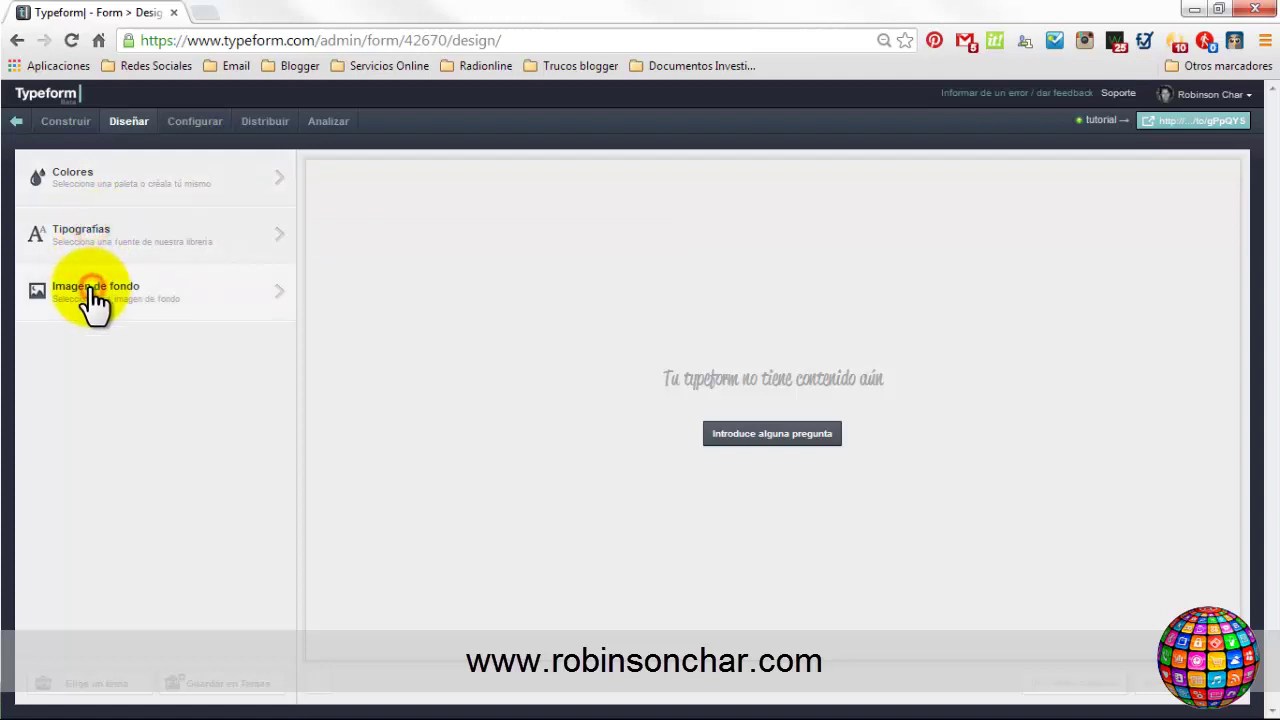
Examine the form's general configuration and its progress widget options.
click(185, 128)
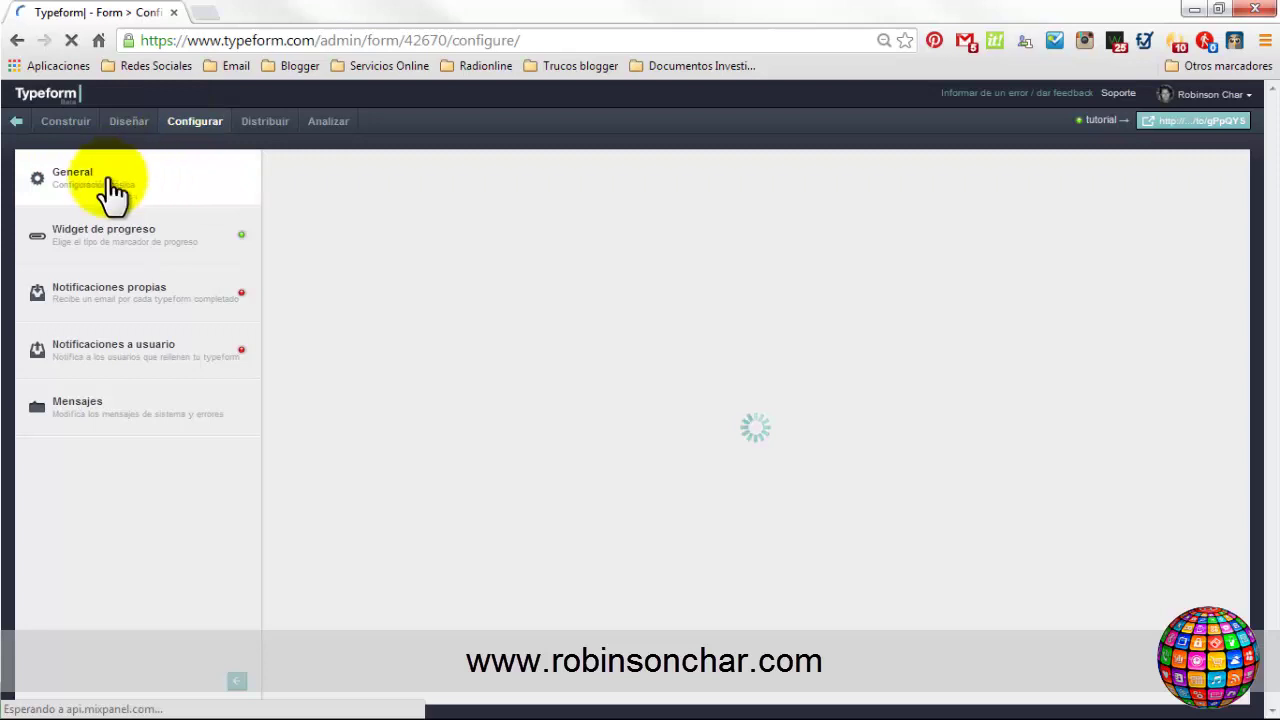
click(157, 184)
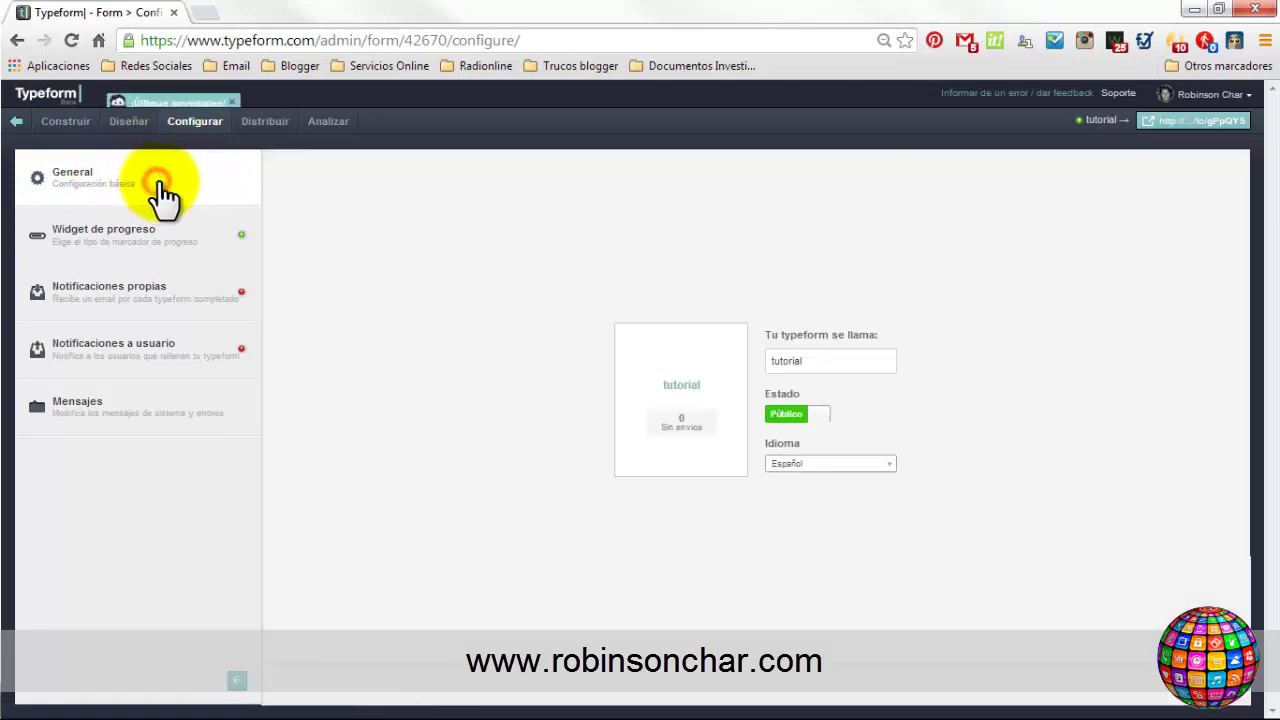
double_click(819, 363)
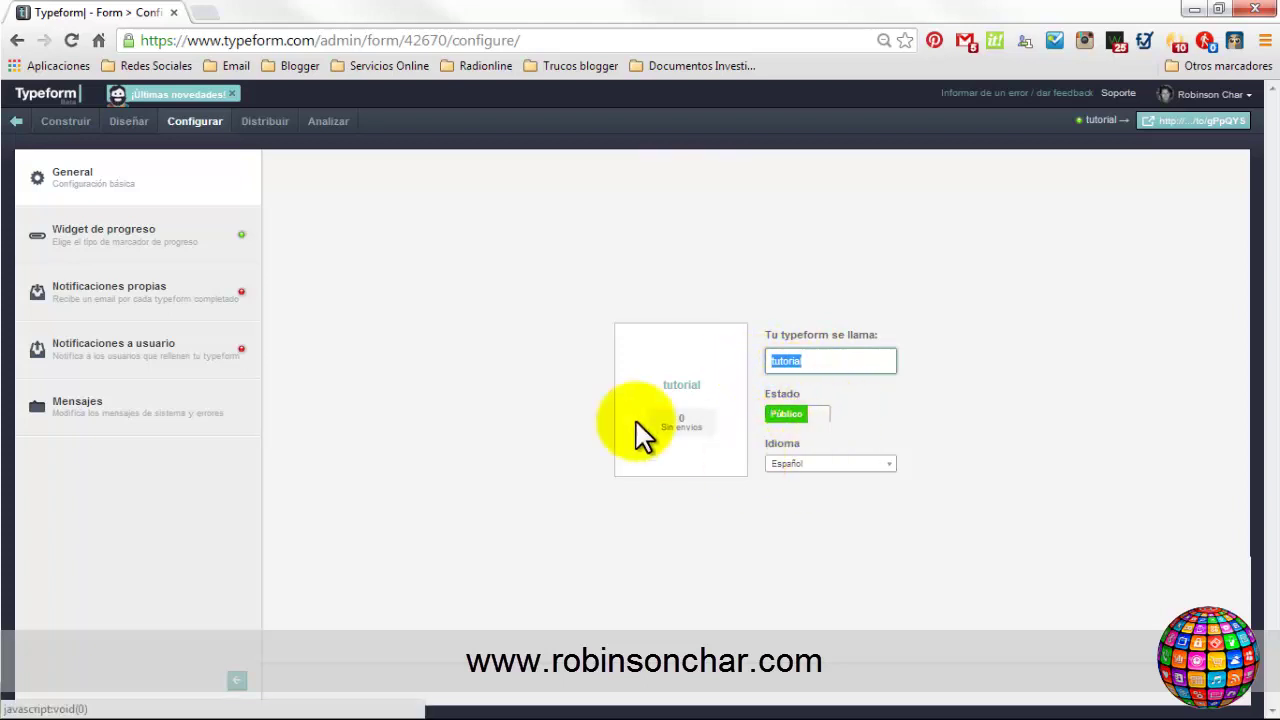
click(40, 232)
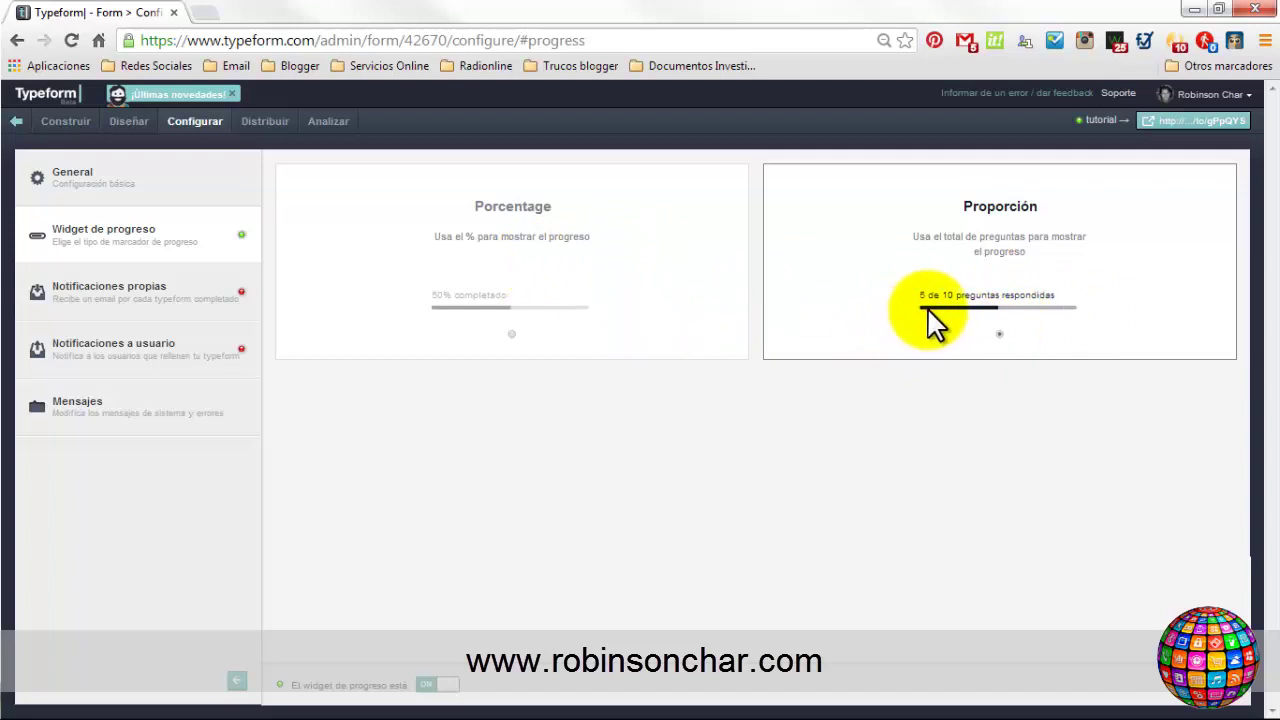
Examine the configuration of the owner's own notifications and of the notifications sent to respondents.
click(97, 300)
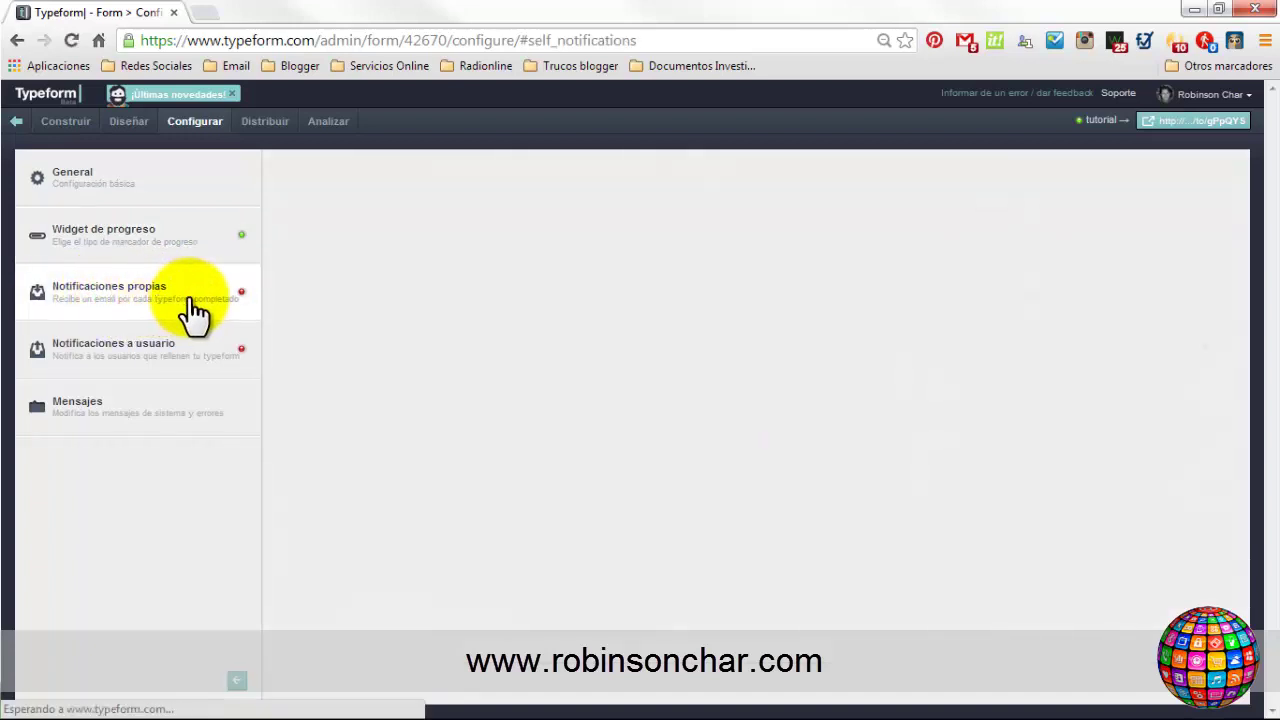
click(431, 197)
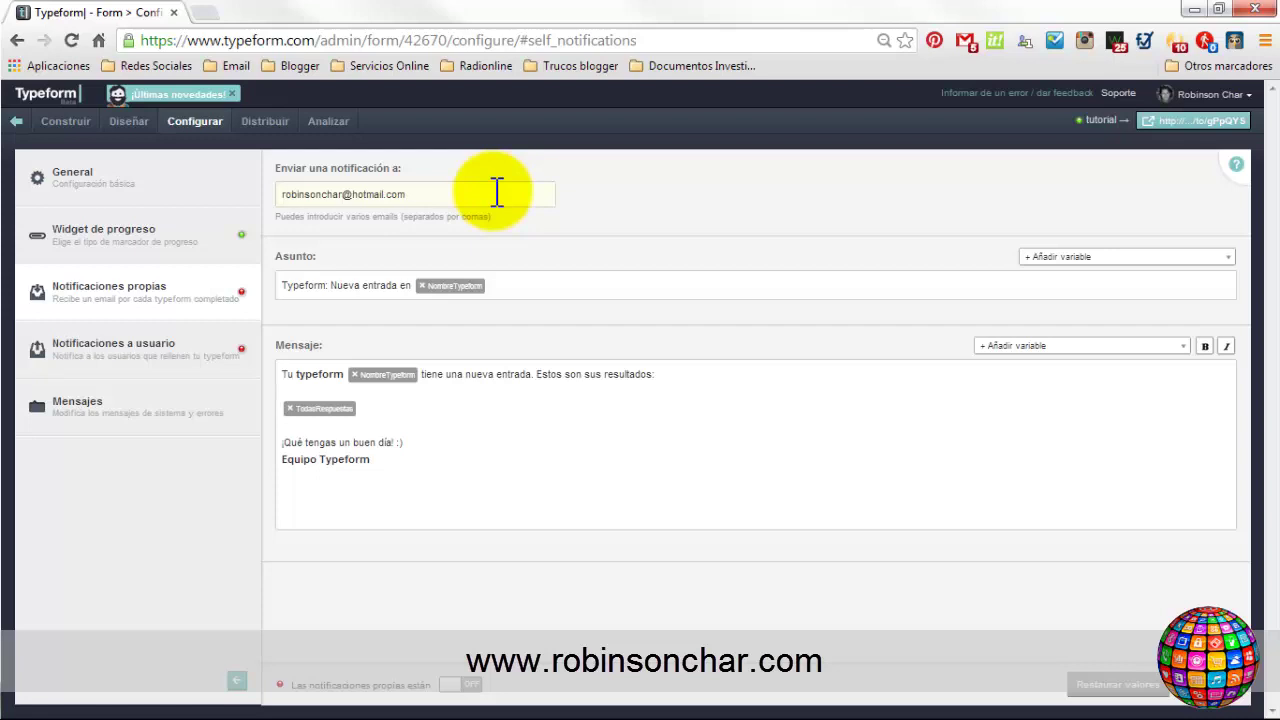
click(127, 362)
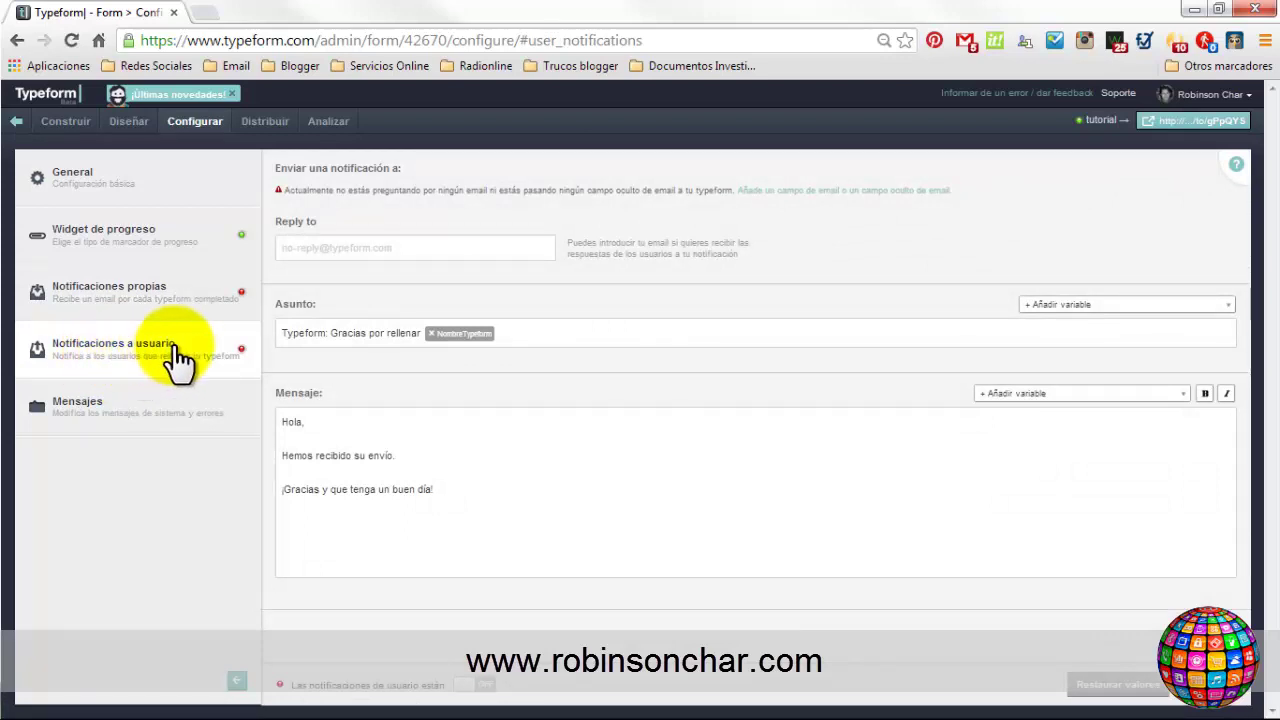
Look through the form's configurable system, confirmation and error messages down to the Otros section.
click(96, 413)
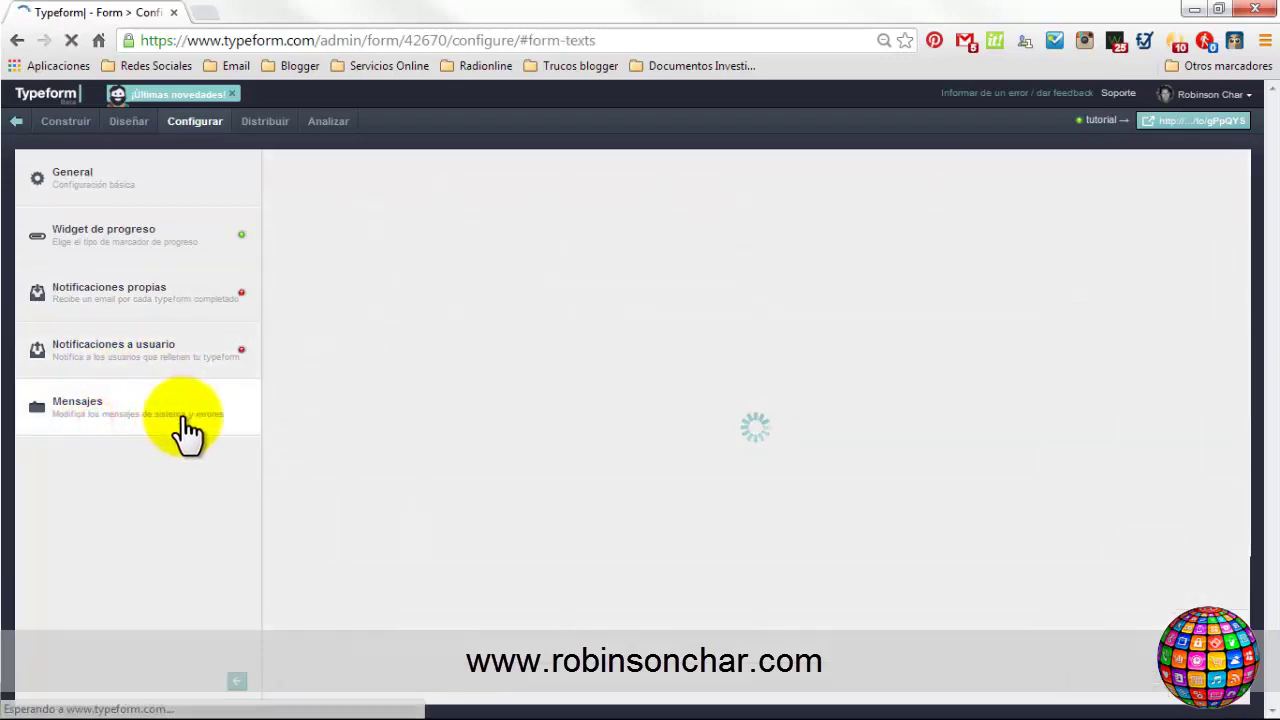
scroll(370, 424, down, 2)
scroll(380, 425, down, 15)
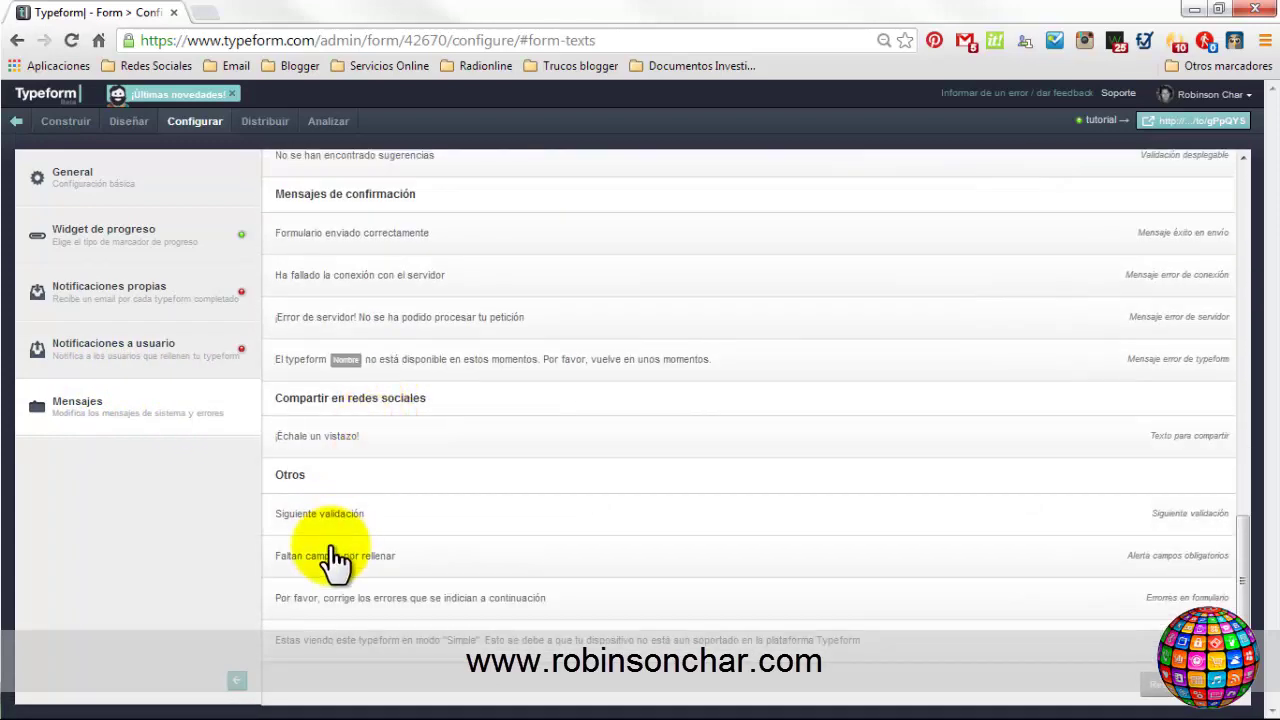
Go to the form's distribution options and view the link where it is hosted.
scroll(337, 550, up, 12)
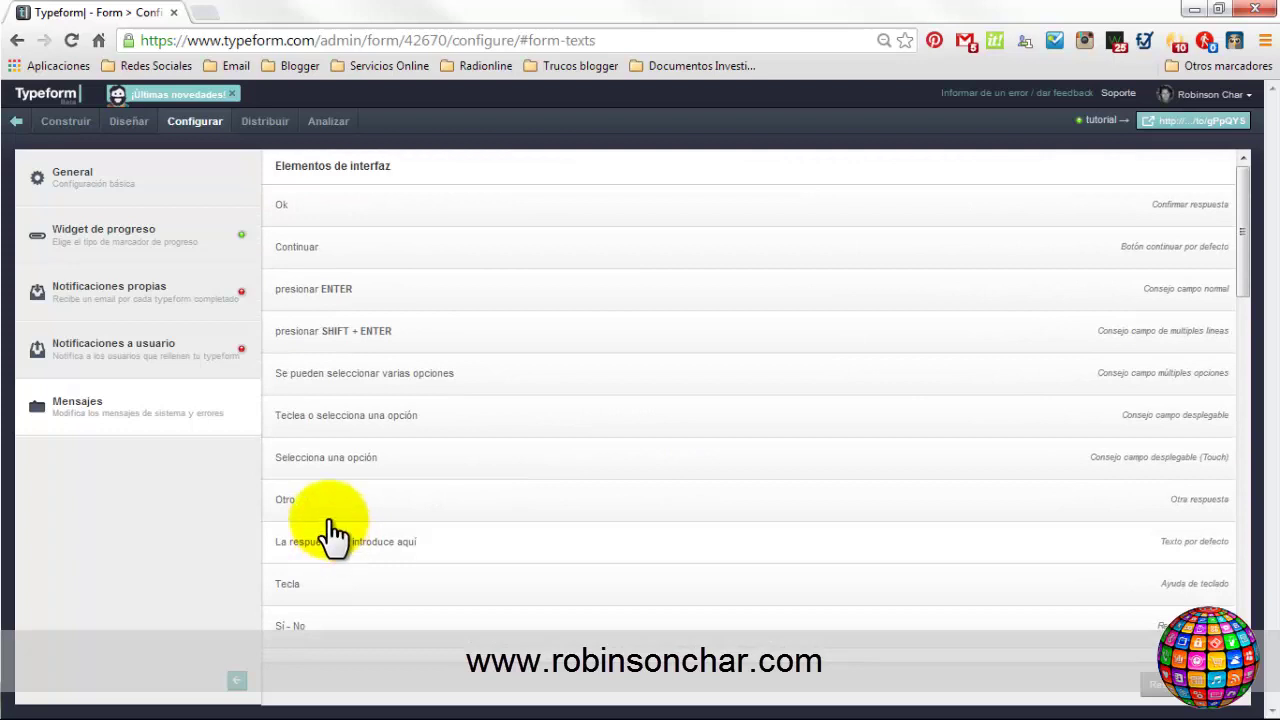
click(255, 127)
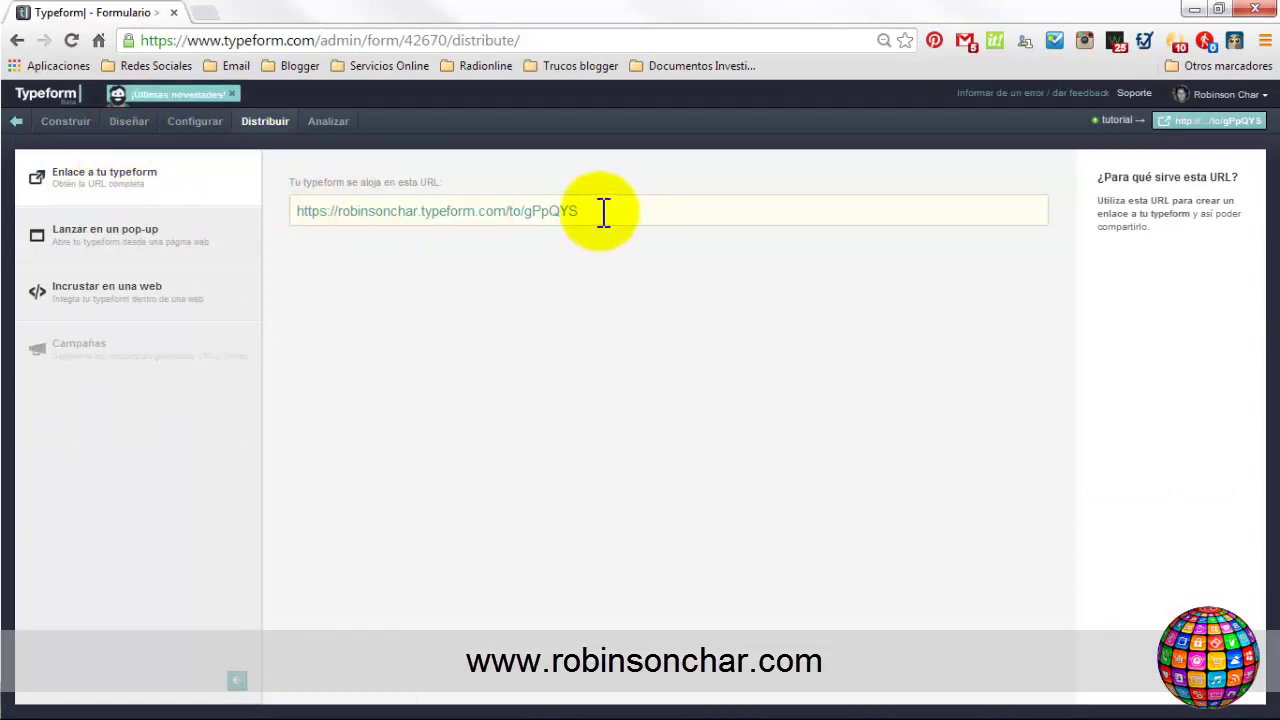
Name the pop-up launch button "tutorial" and select its entire generated code for embedding in a web page.
click(116, 234)
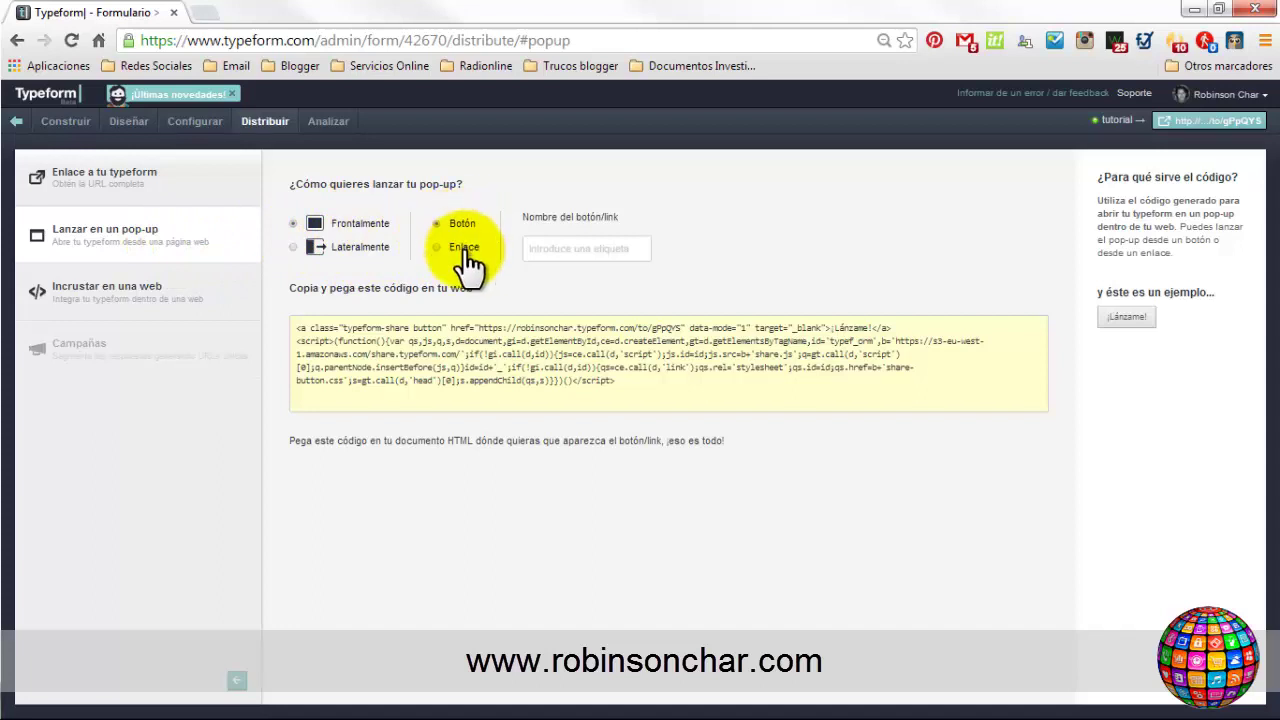
click(593, 252)
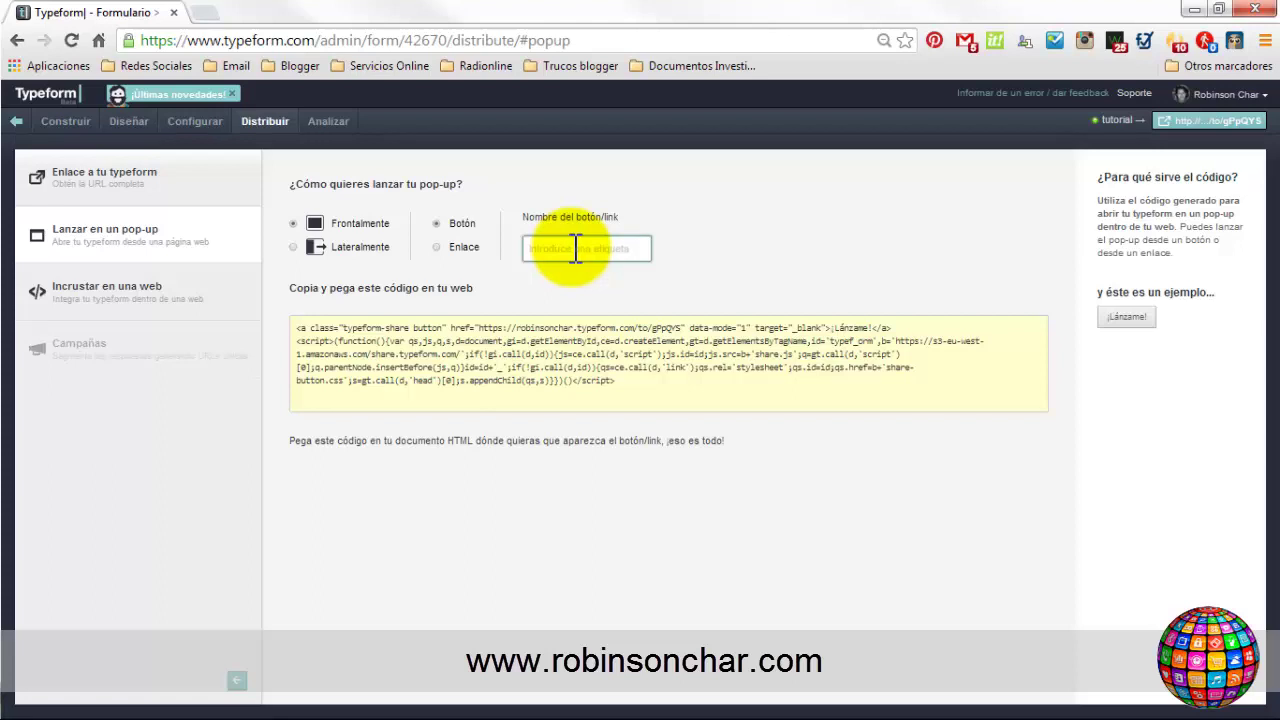
text(tur)
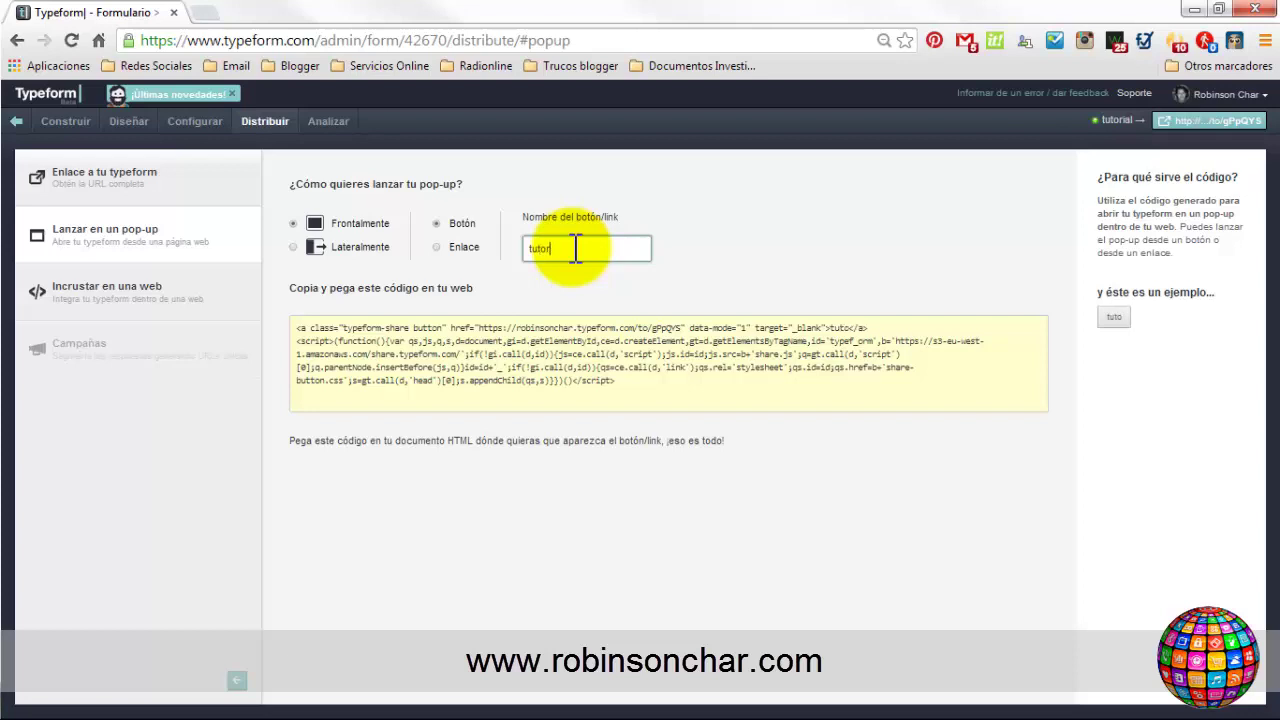
text(oria)
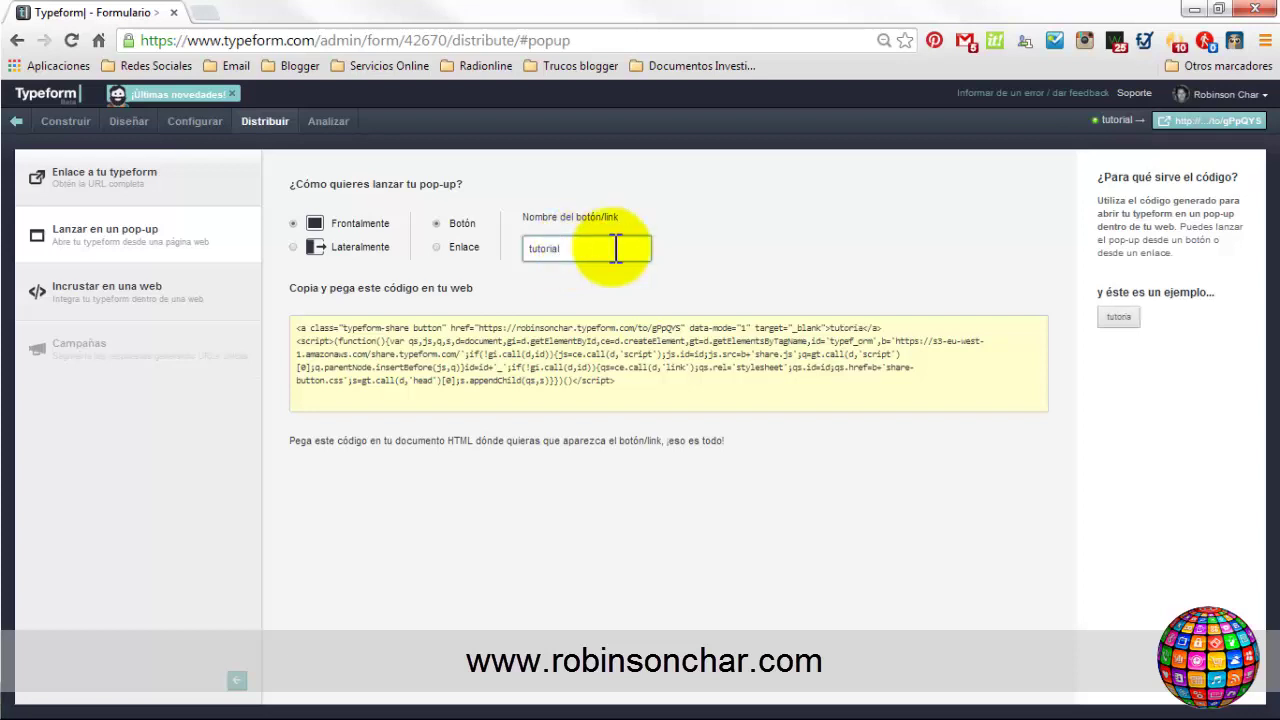
text(l)
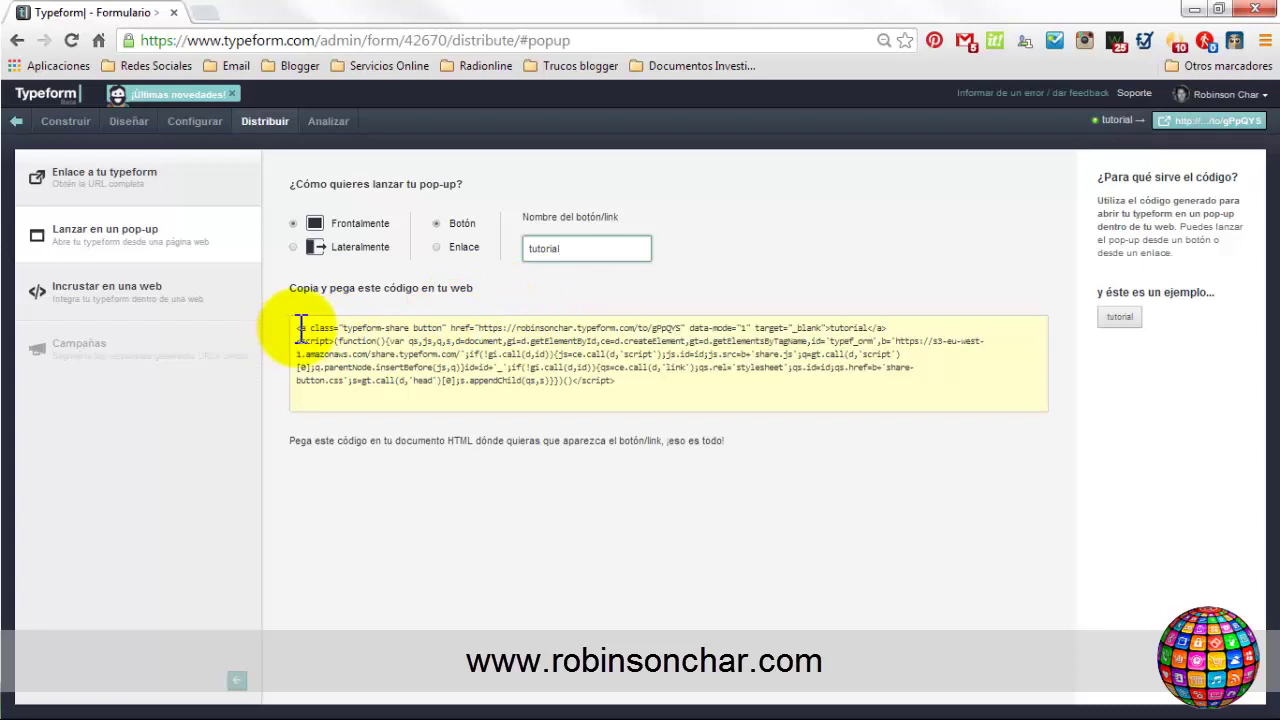
drag(303, 326, 618, 367)
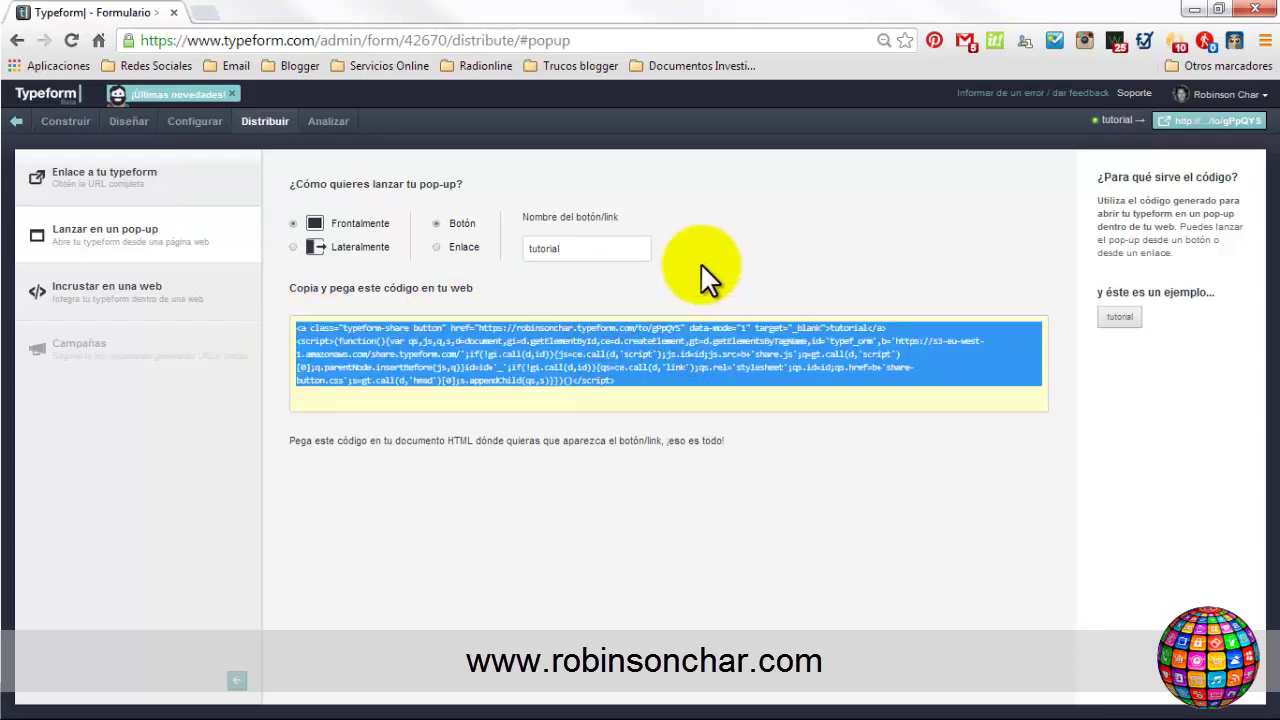
Examine the options for embedding the form in a website as a widget or full screen.
click(148, 300)
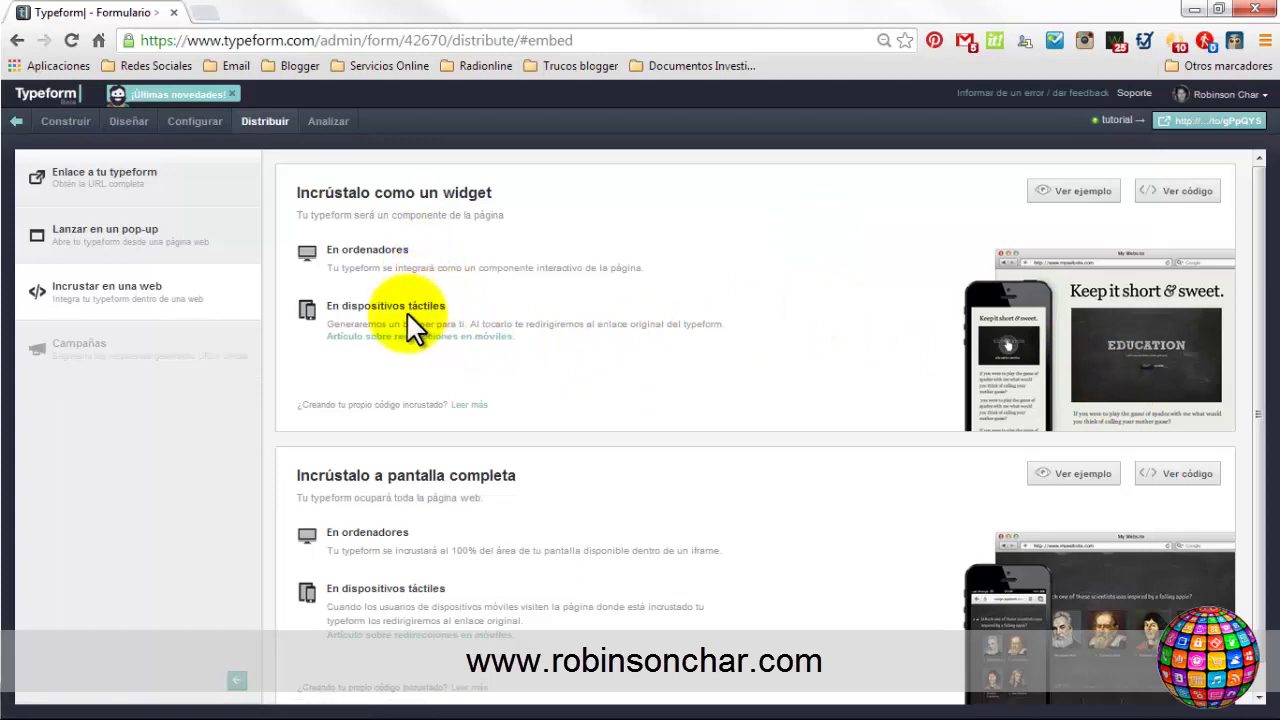
scroll(565, 358, down, 1)
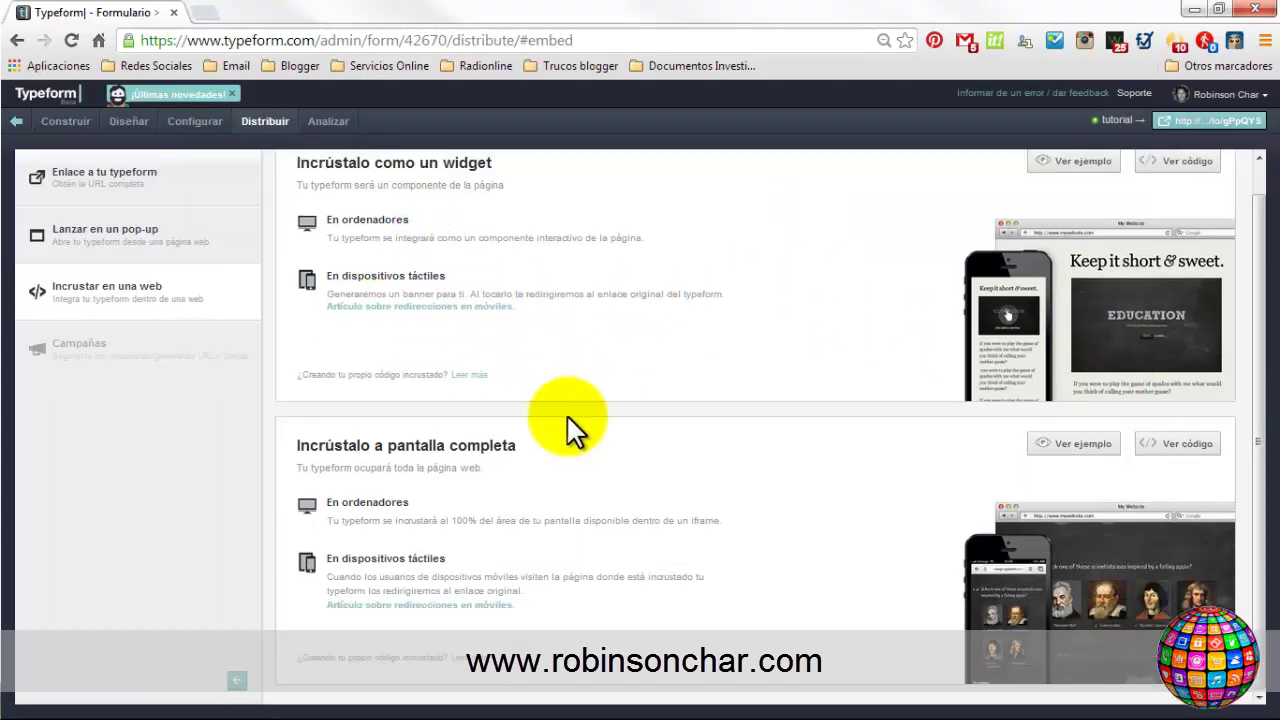
scroll(389, 410, up, 1)
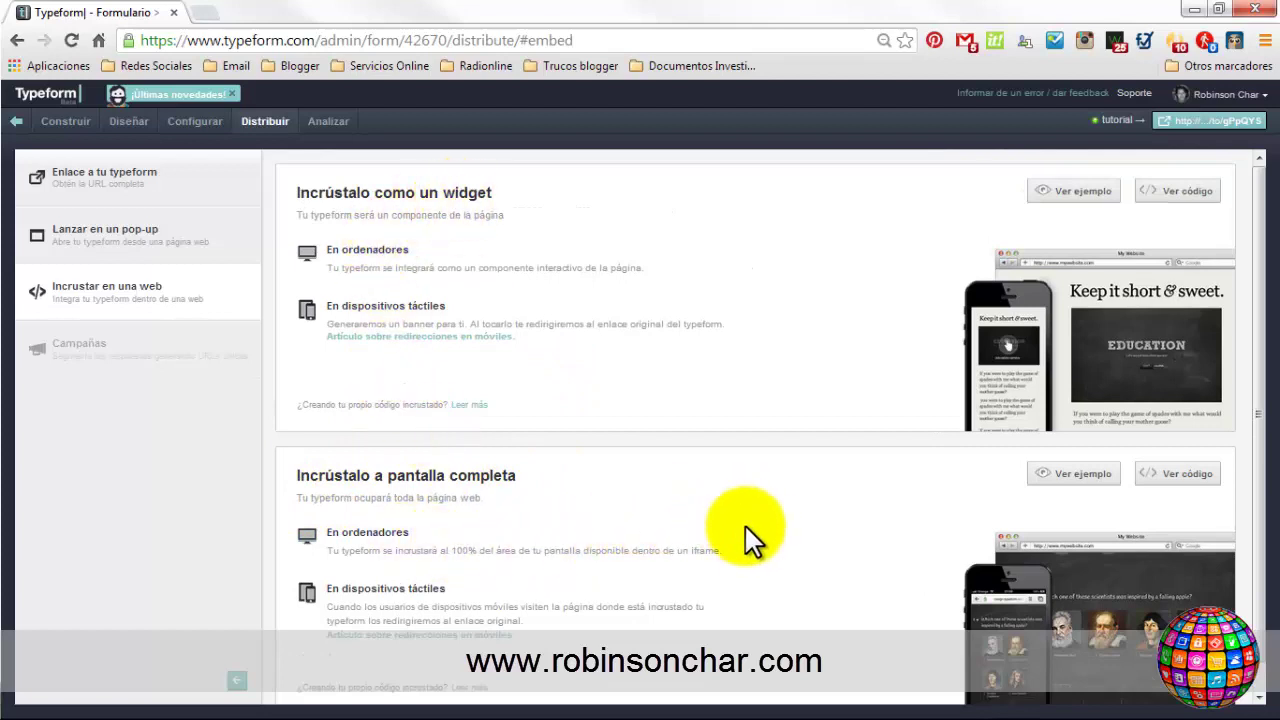
scroll(752, 540, down, 1)
scroll(1075, 349, up, 1)
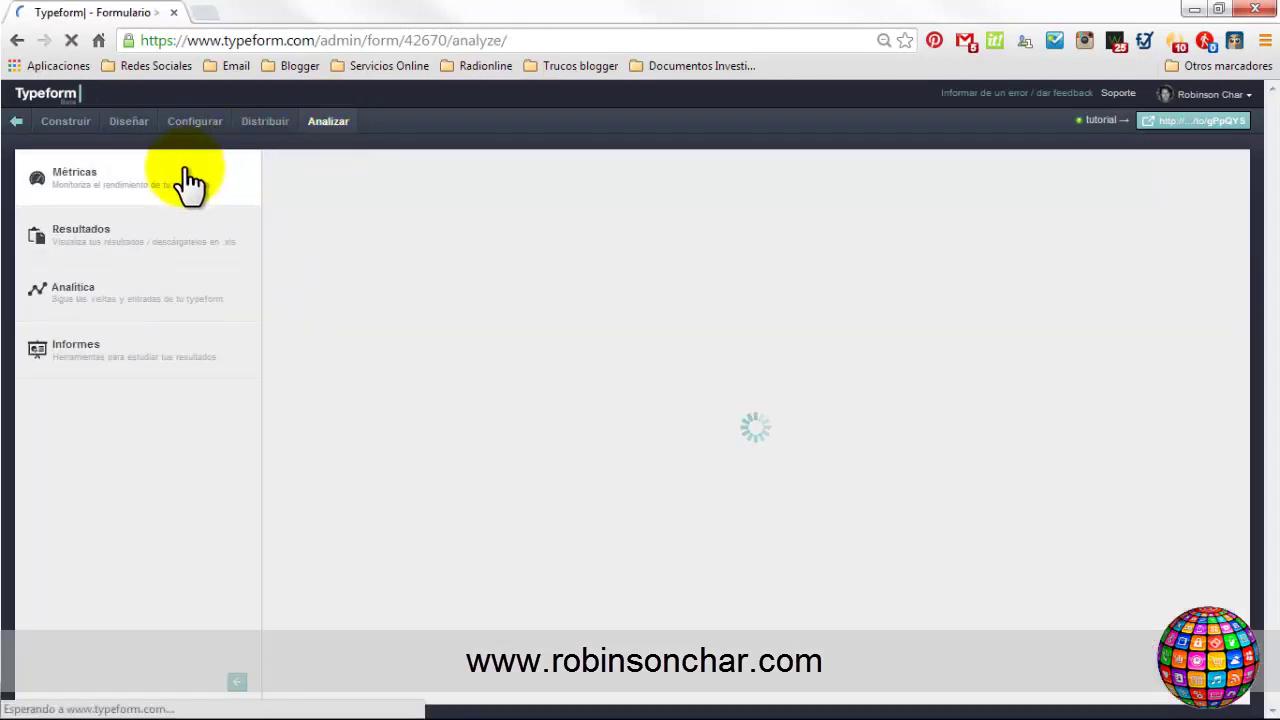
Look through the form's analysis sections for results, analytics and reports.
click(75, 235)
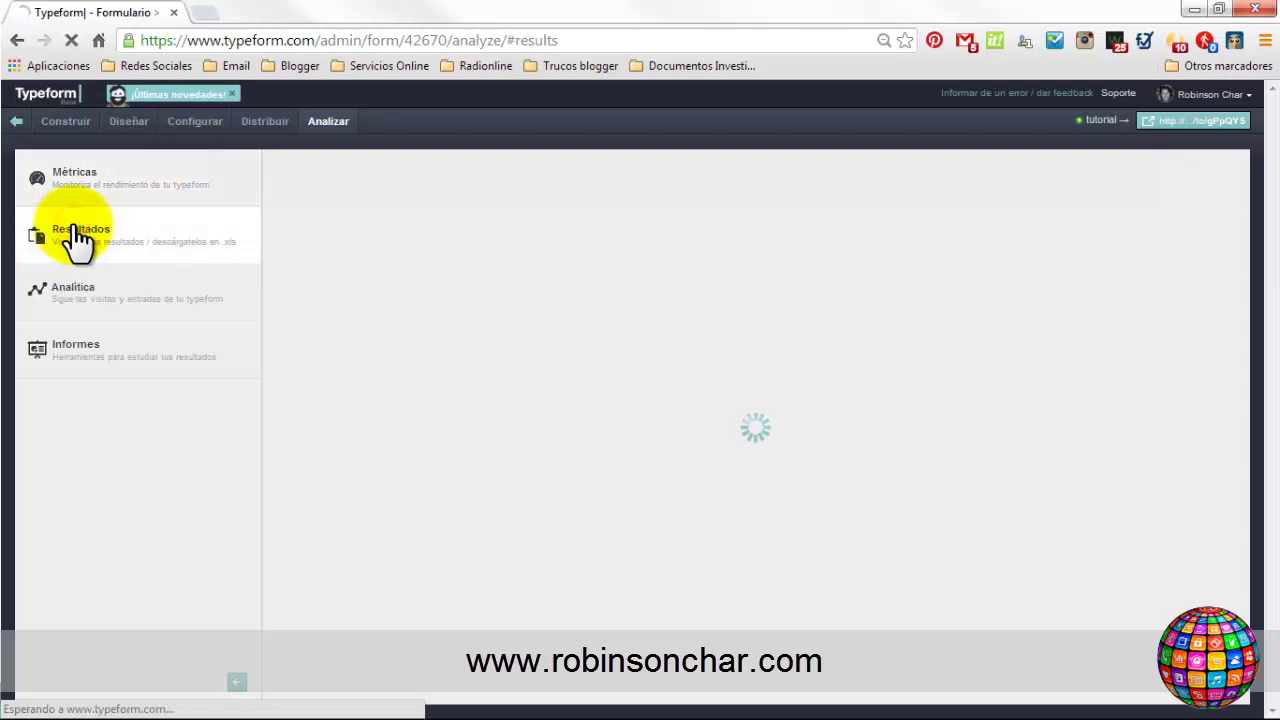
click(103, 290)
click(92, 352)
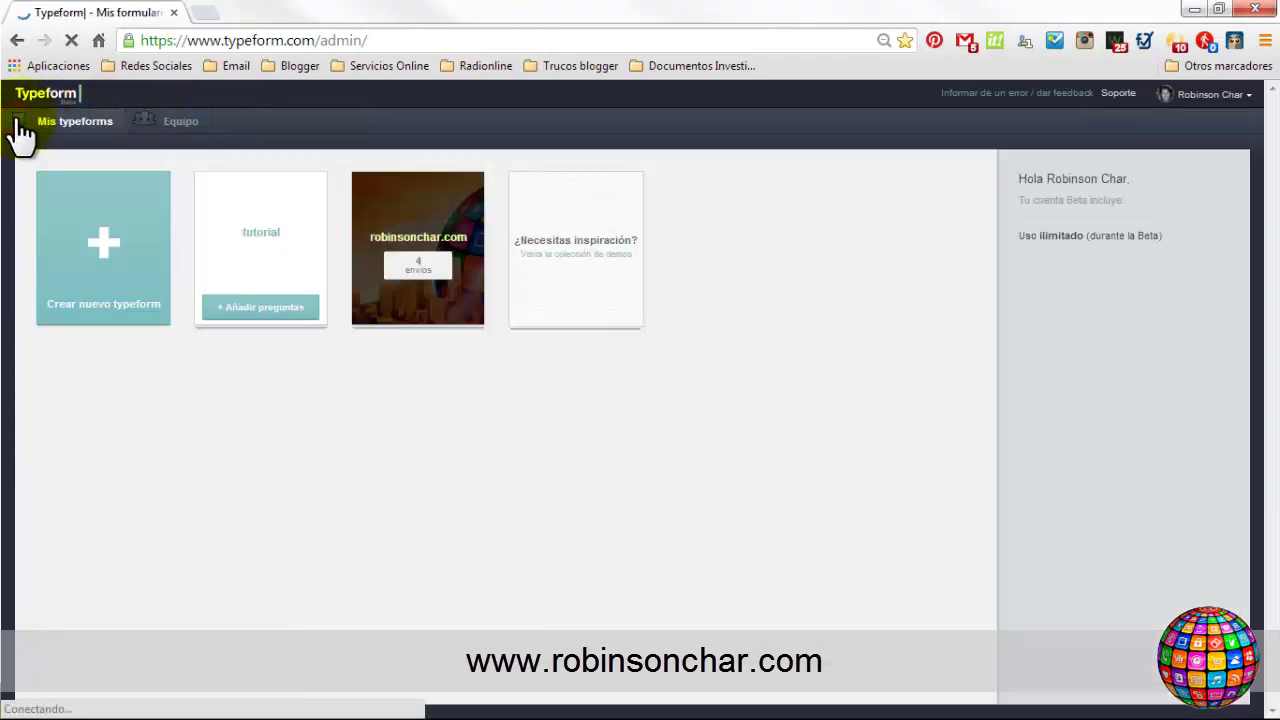
Open the submissions of the existing published typeform from the list of typeforms.
click(417, 265)
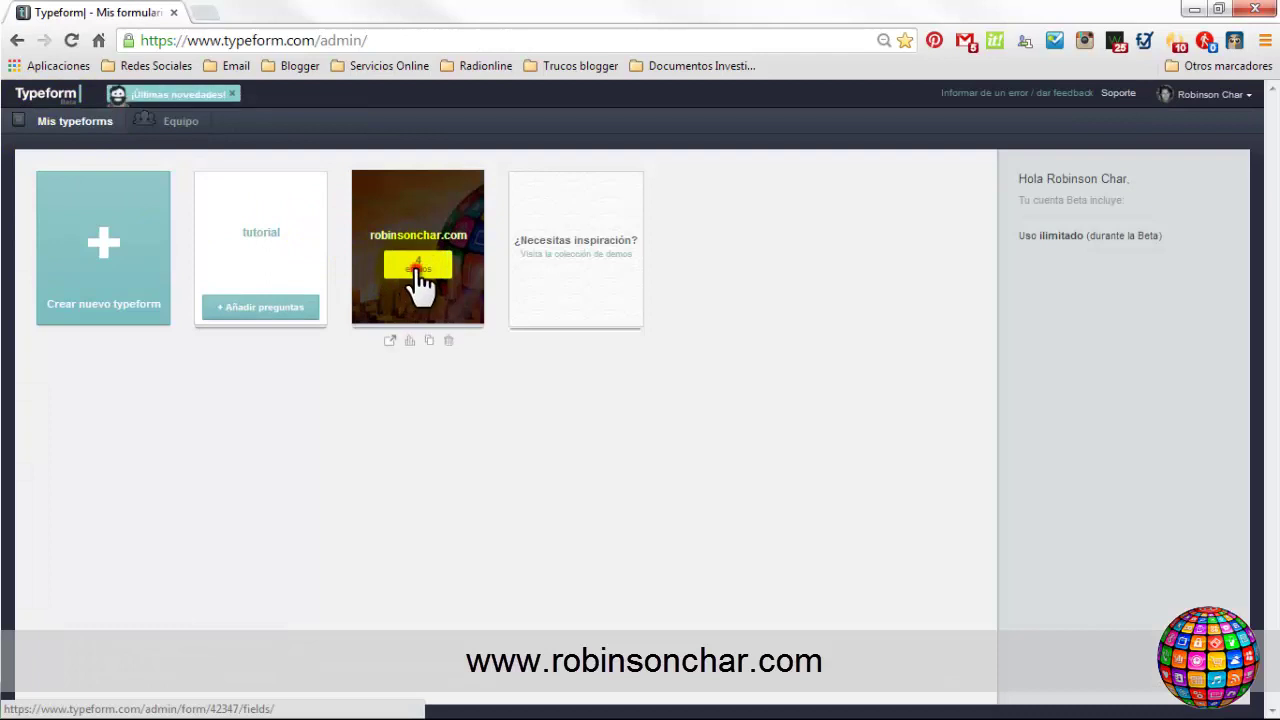